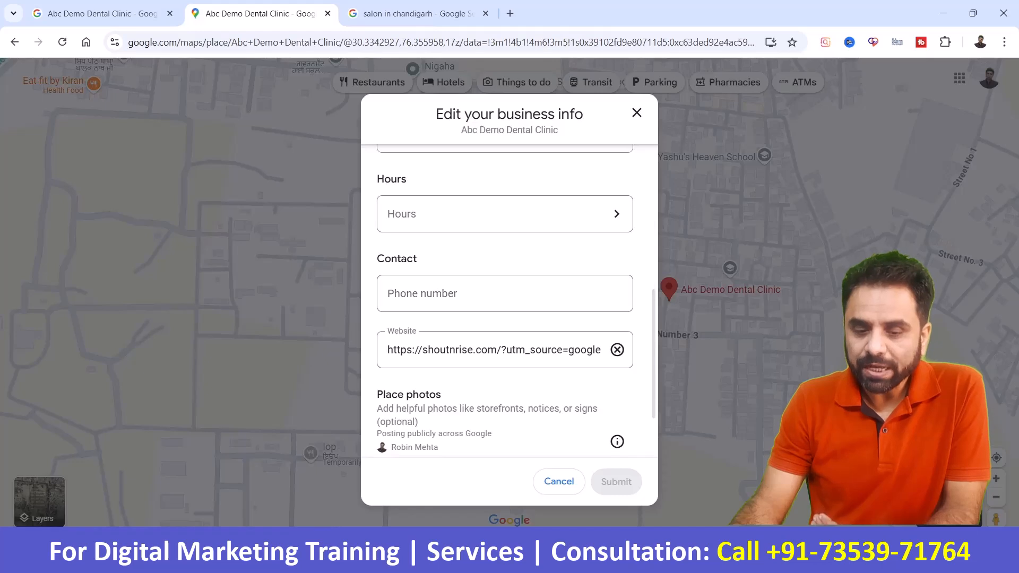
- Shorten the place name to "Abc Demo Dental" in the business info form
{"action": "scroll", "coordinate": [504, 321], "scroll_direction": "down", "scroll_amount": 1}
{"action": "scroll", "coordinate": [505, 321], "scroll_direction": "up", "scroll_amount": 6}
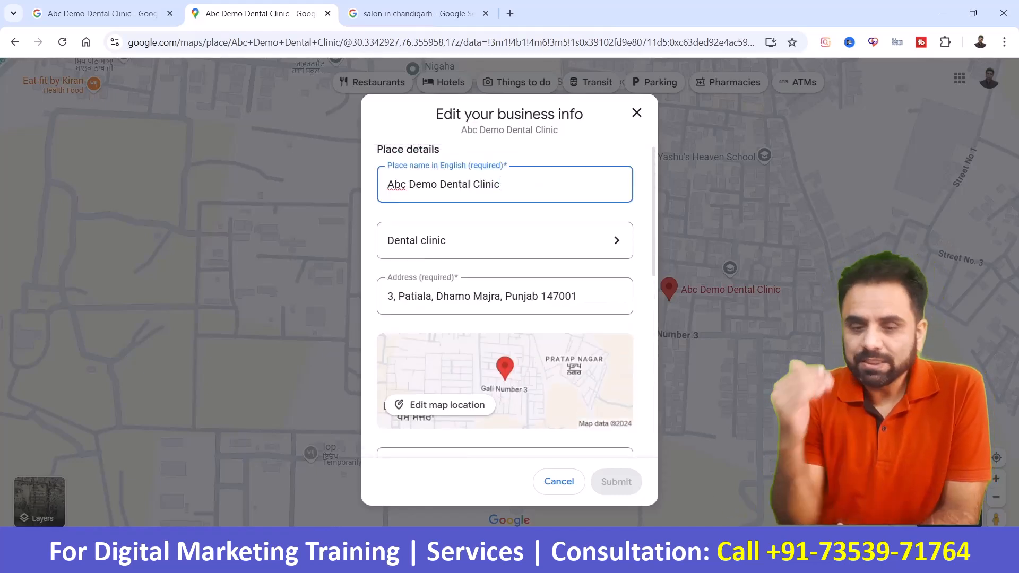
{"action": "left_click_drag", "start_coordinate": [472, 184], "coordinate": [500, 184]}
{"action": "key", "text": "BackSpace"}
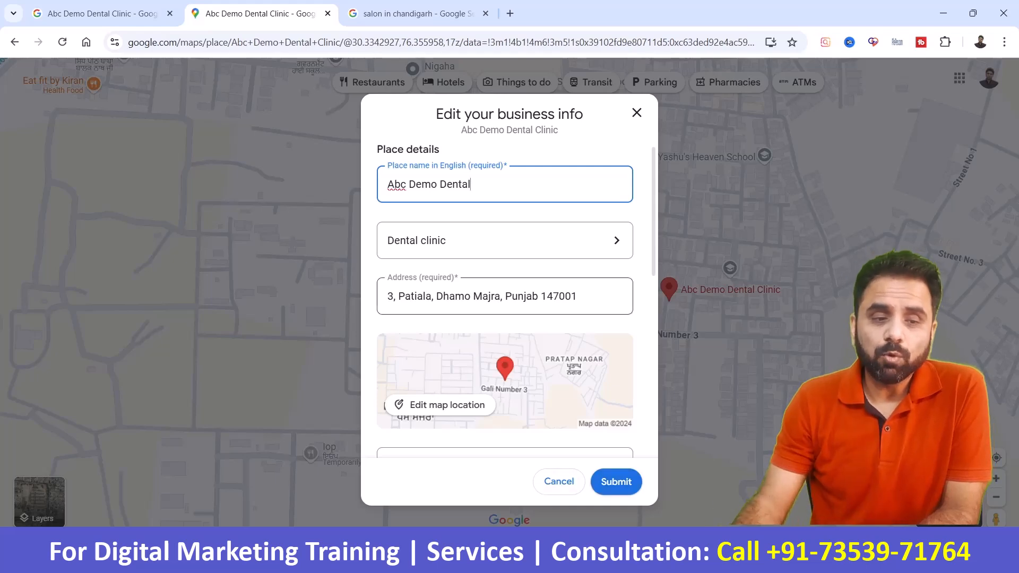
- Check the full weekly opening hours of the Femina Plus Luxe Salon listing in the "salon in chandigarh" results
{"action": "left_click", "coordinate": [98, 14]}
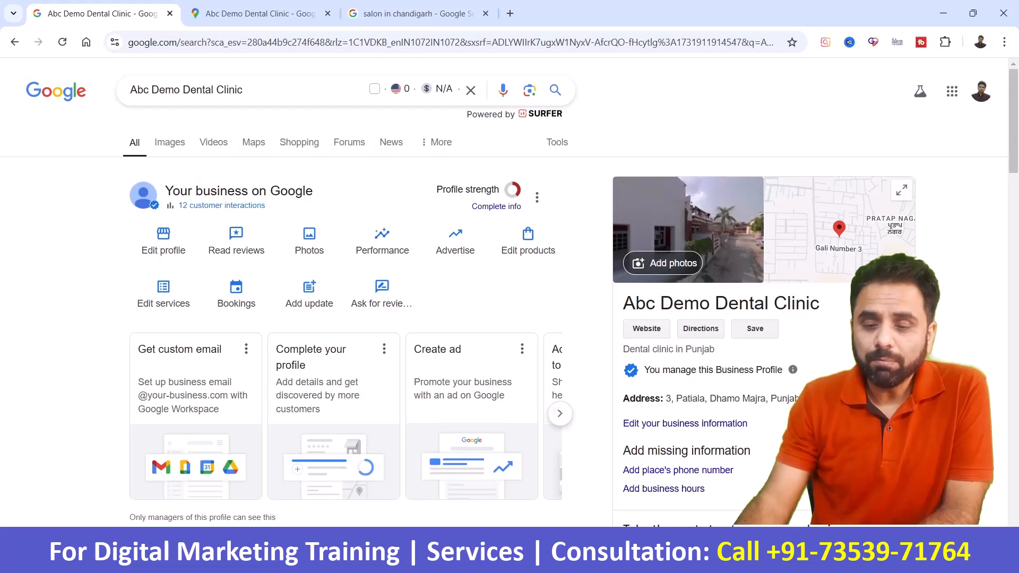
{"action": "scroll", "coordinate": [510, 292], "scroll_direction": "down", "scroll_amount": 1}
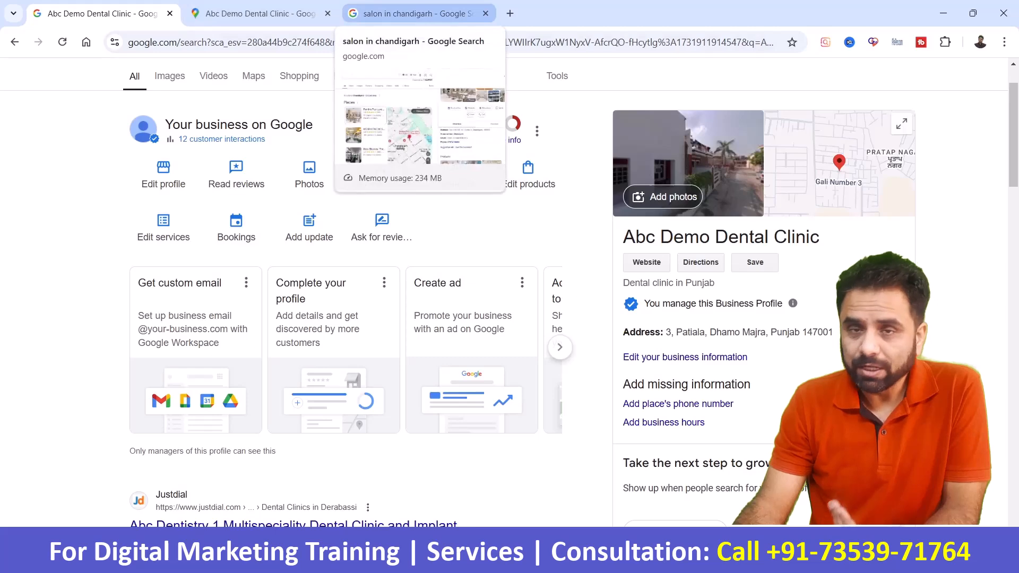
{"action": "left_click", "coordinate": [414, 14]}
{"action": "scroll", "coordinate": [775, 340], "scroll_direction": "down", "scroll_amount": 1}
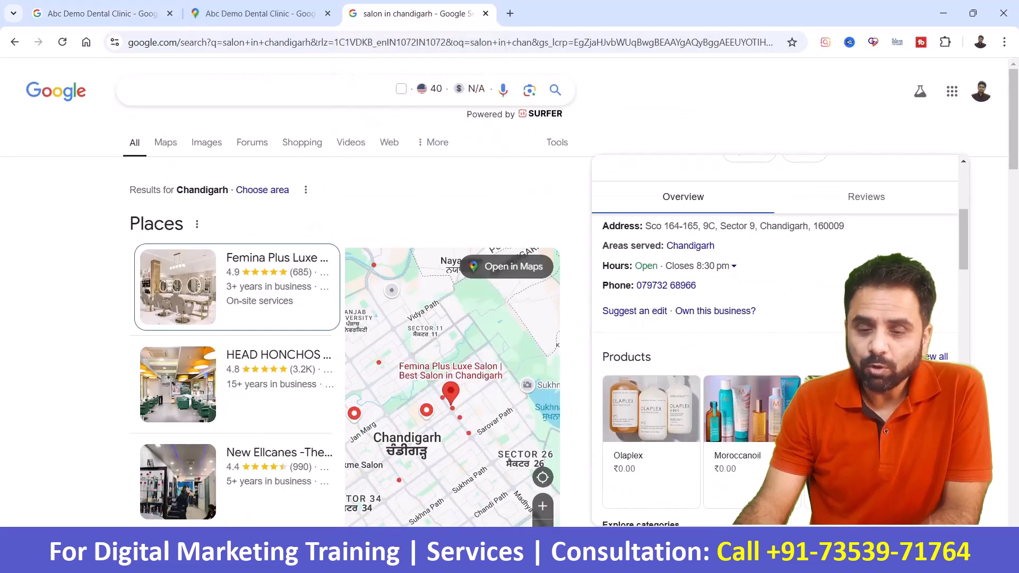
{"action": "left_click", "coordinate": [711, 266]}
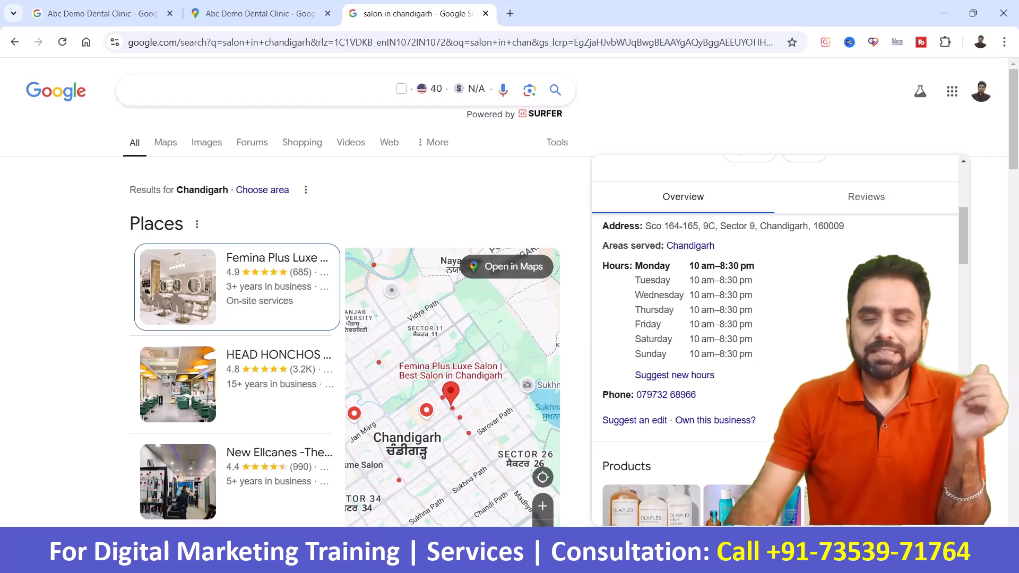
{"action": "left_click_drag", "start_coordinate": [715, 377], "coordinate": [707, 280]}
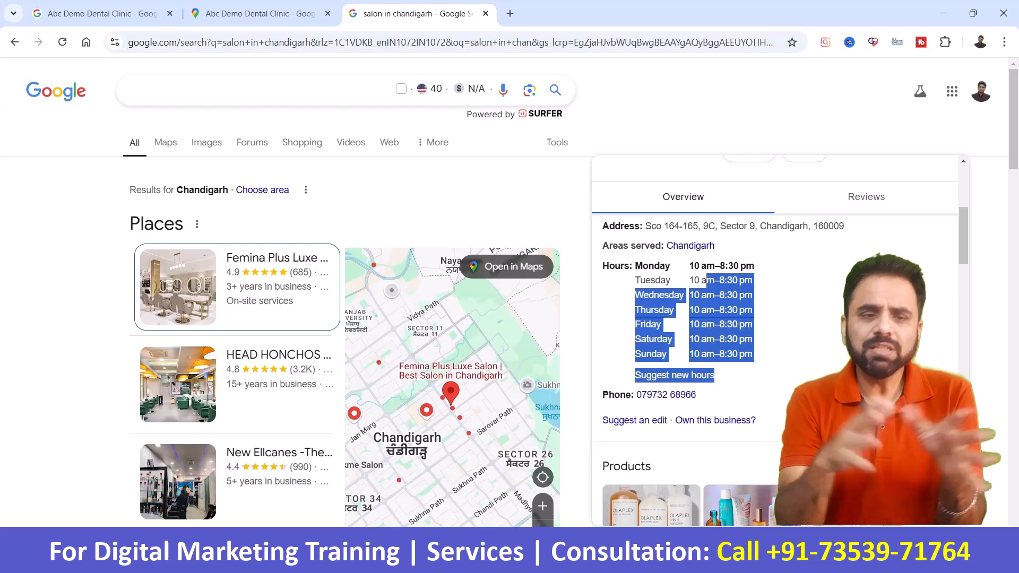
- Open the Performance report for Abc Demo Dental Clinic and review how people discovered the profile
{"action": "key", "text": "ctrl+1"}
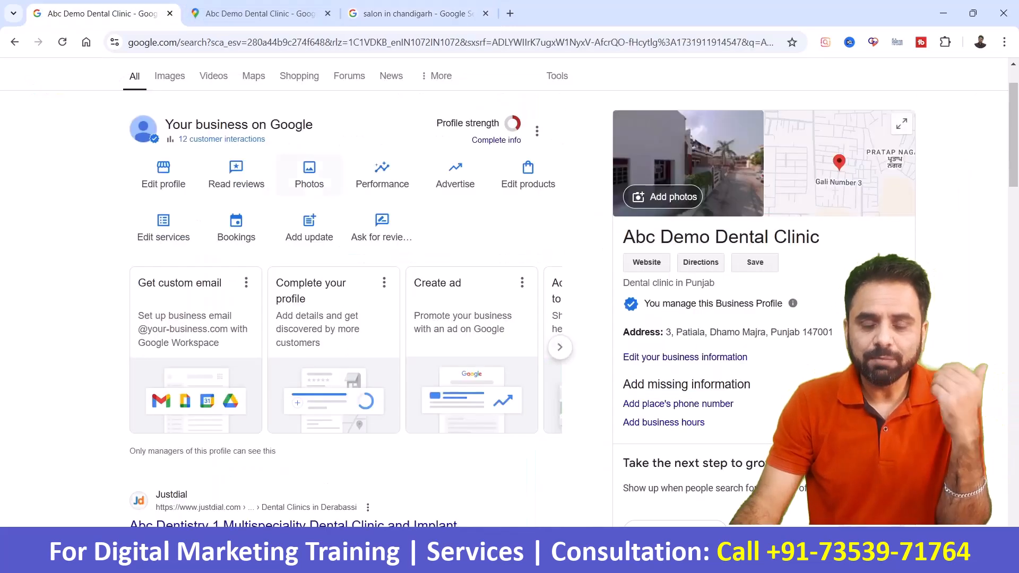
{"action": "key", "text": "ctrl+2"}
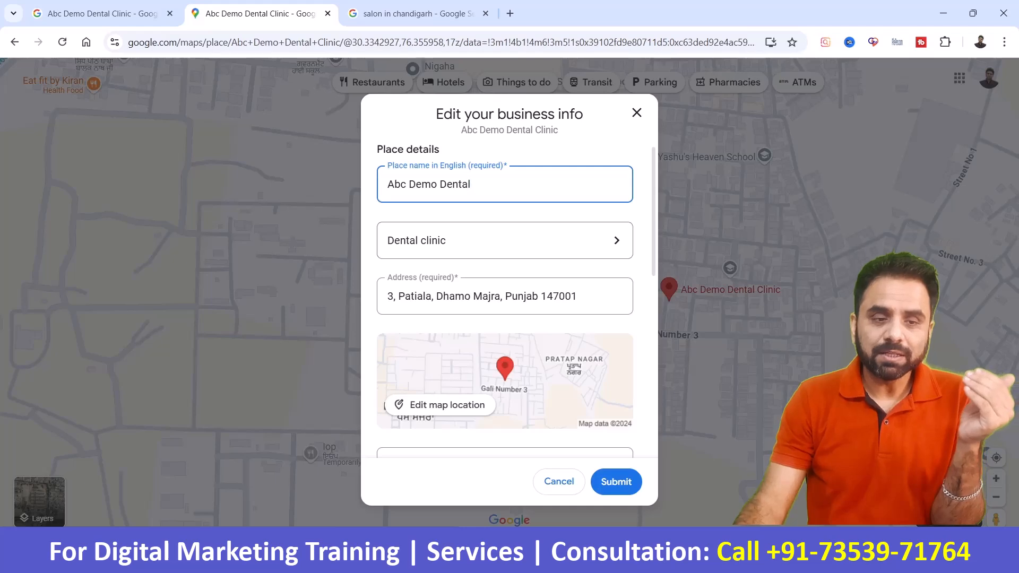
{"action": "left_click", "coordinate": [101, 13]}
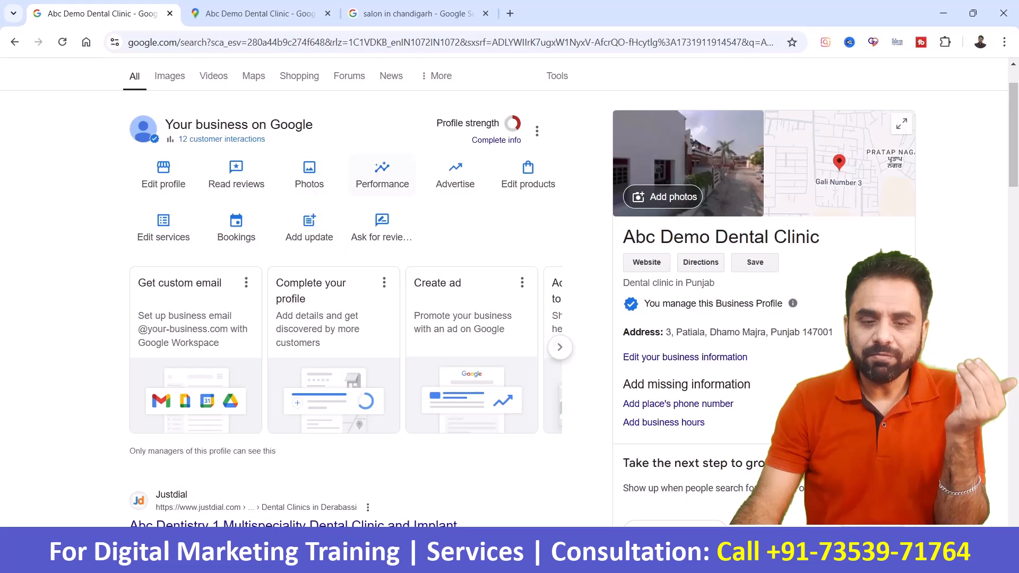
{"action": "left_click", "coordinate": [382, 175]}
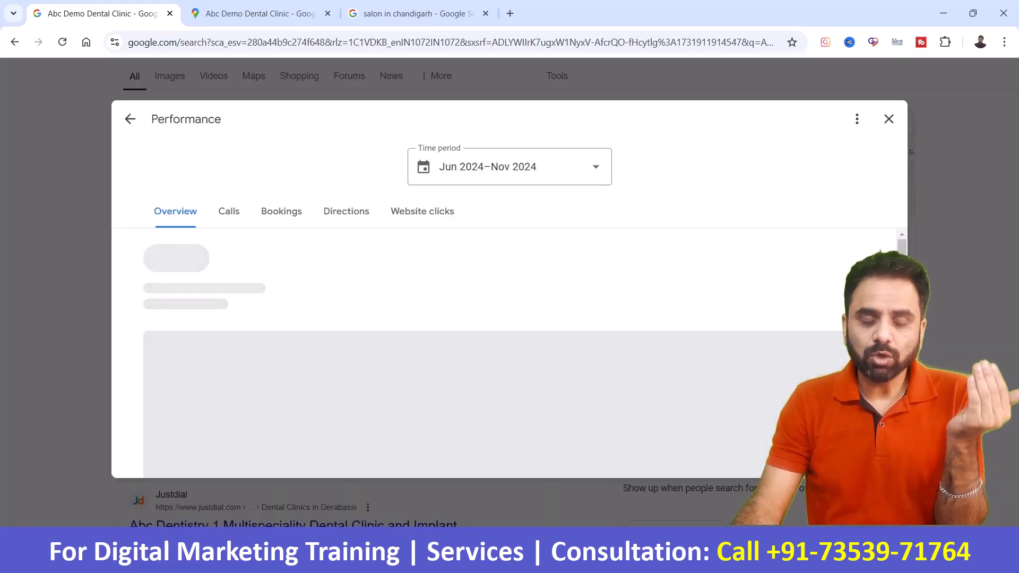
{"action": "scroll", "coordinate": [510, 319], "scroll_direction": "down", "scroll_amount": 6}
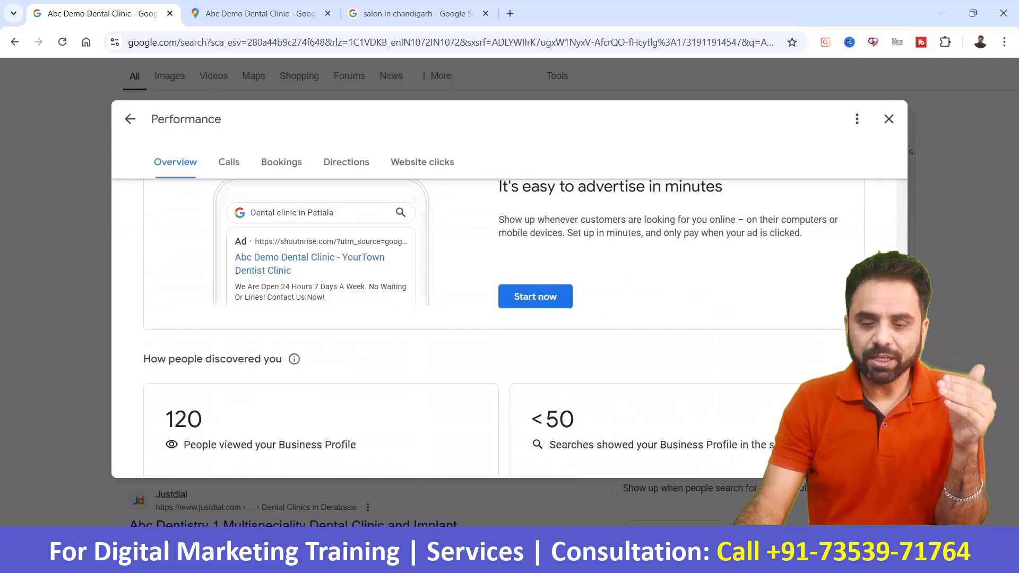
{"action": "scroll", "coordinate": [510, 318], "scroll_direction": "down", "scroll_amount": 4}
{"action": "scroll", "coordinate": [509, 319], "scroll_direction": "up", "scroll_amount": 1}
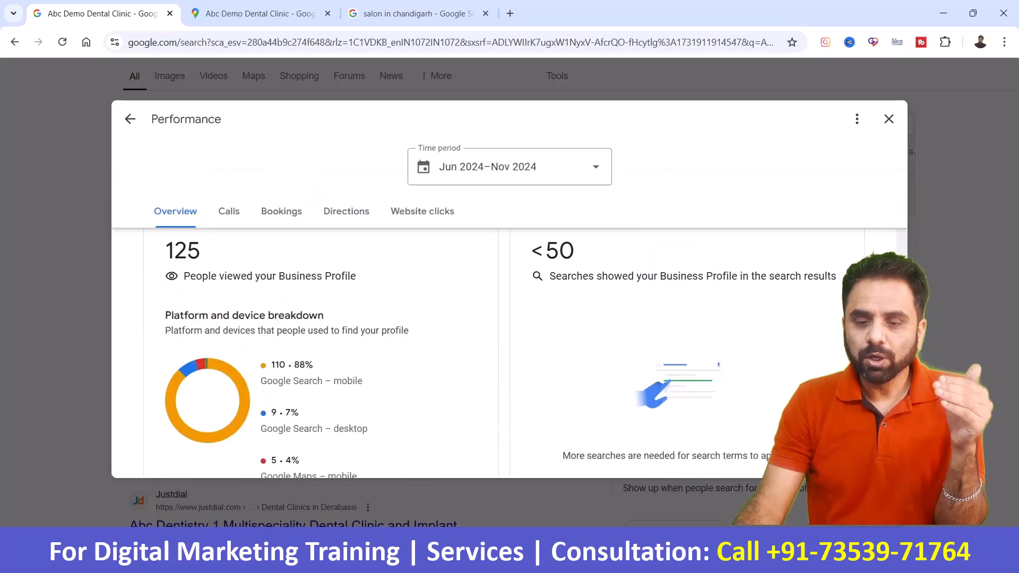
- Highlight the figure for searches that showed the Business Profile in the search results
{"action": "left_click_drag", "start_coordinate": [531, 251], "coordinate": [837, 277]}
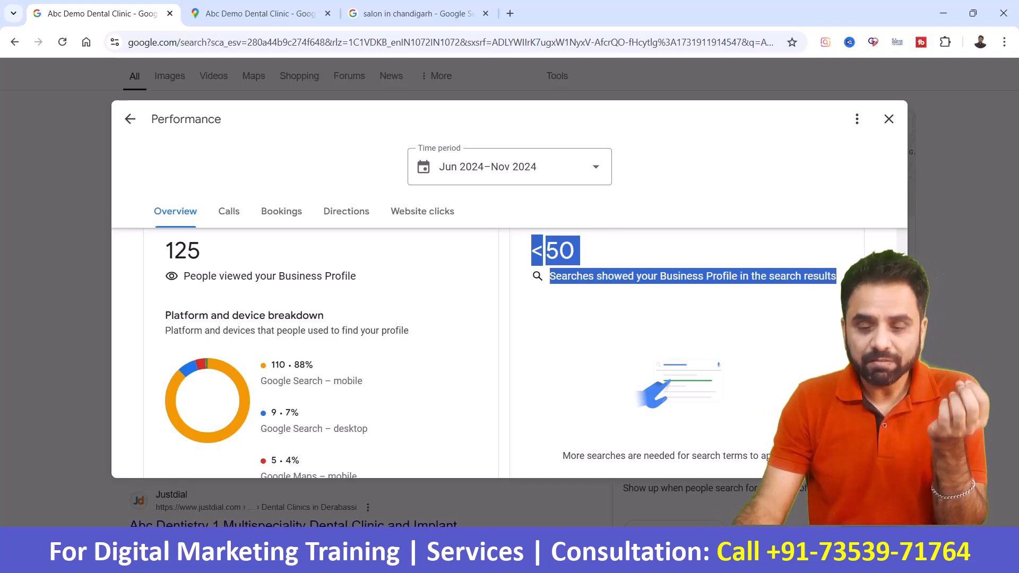
{"action": "left_click", "coordinate": [877, 252]}
{"action": "left_click_drag", "start_coordinate": [849, 276], "coordinate": [530, 250]}
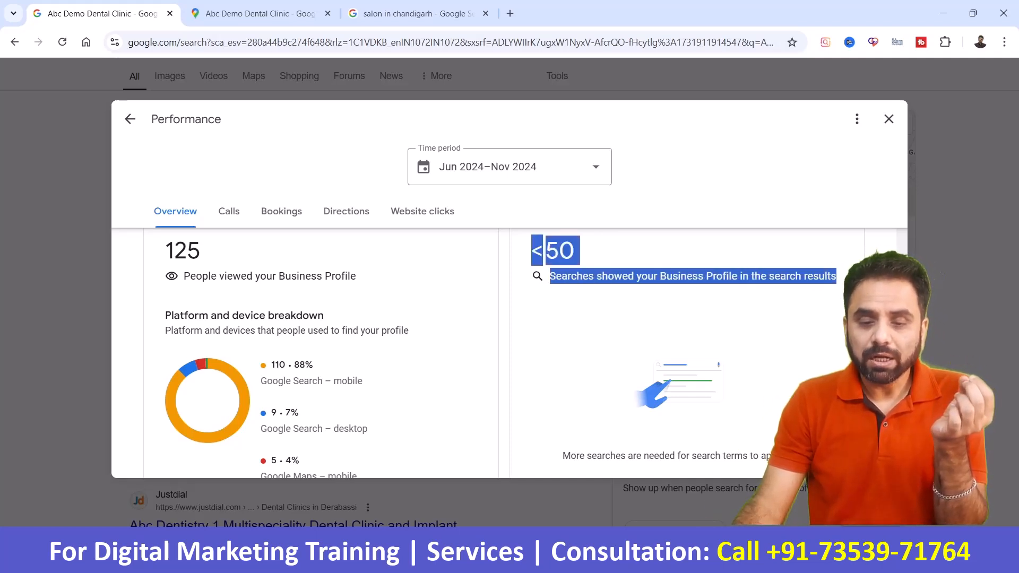
{"action": "left_click", "coordinate": [877, 252]}
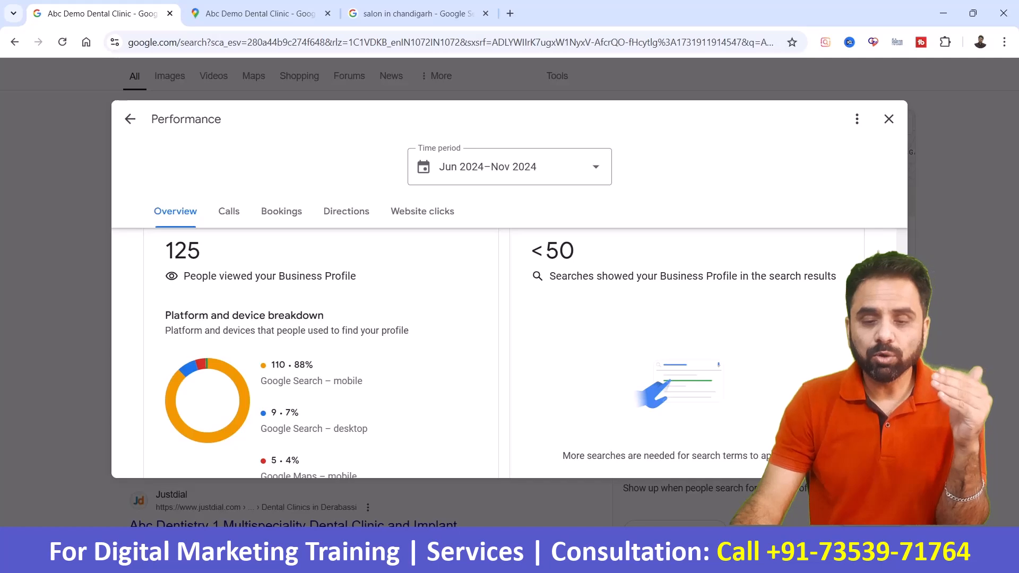
{"action": "left_click_drag", "start_coordinate": [533, 239], "coordinate": [837, 277]}
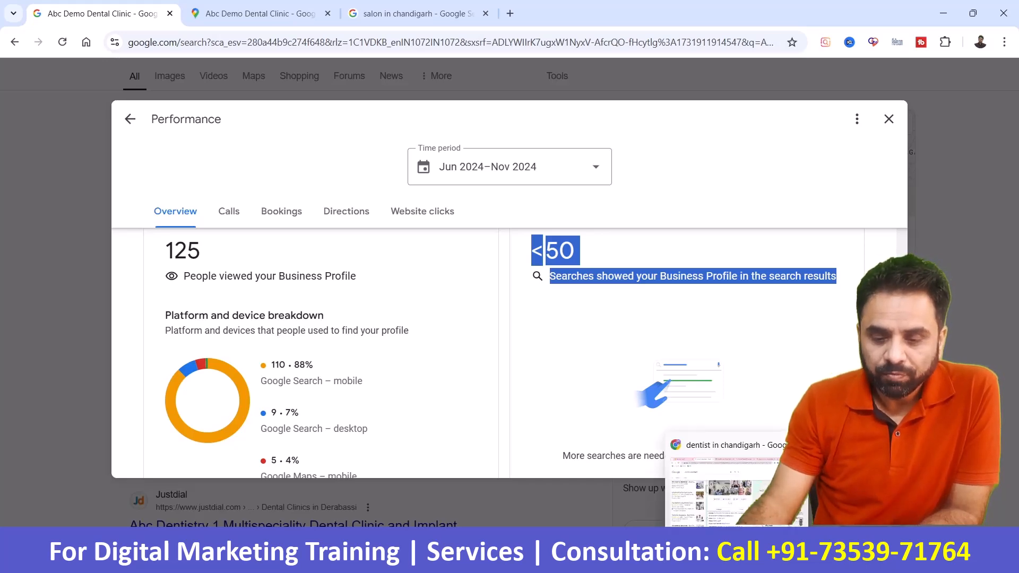
- Switch to the other browser window with the "dentist in chandigarh" results and highlight the search query
{"action": "left_click", "coordinate": [738, 557]}
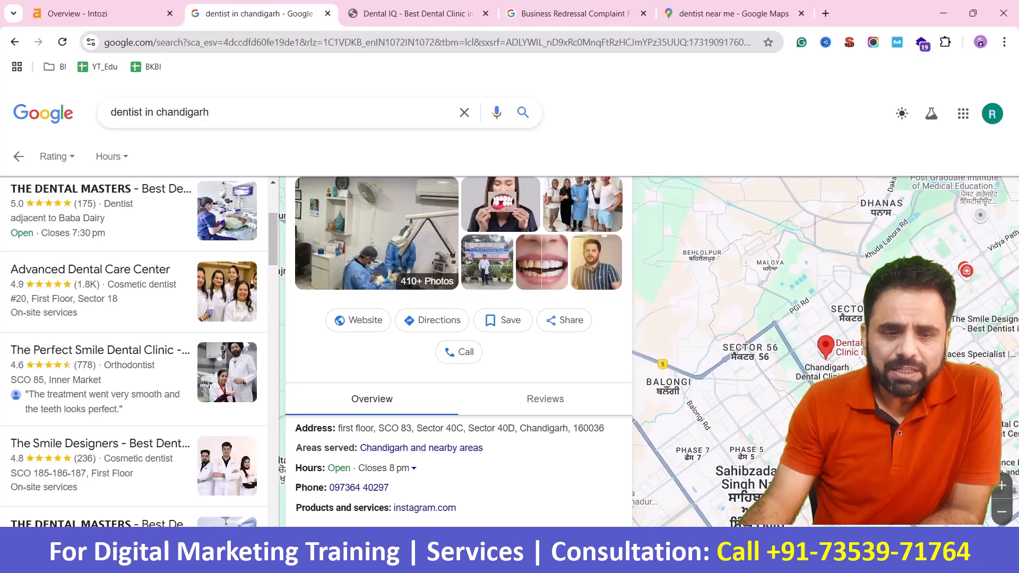
{"action": "left_click", "coordinate": [229, 113]}
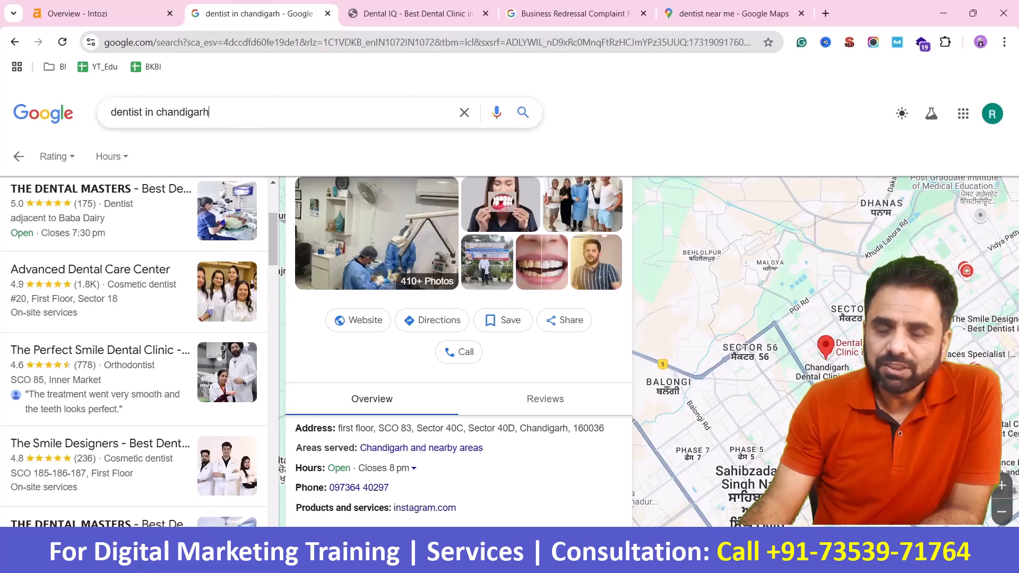
{"action": "key", "text": "ctrl+a"}
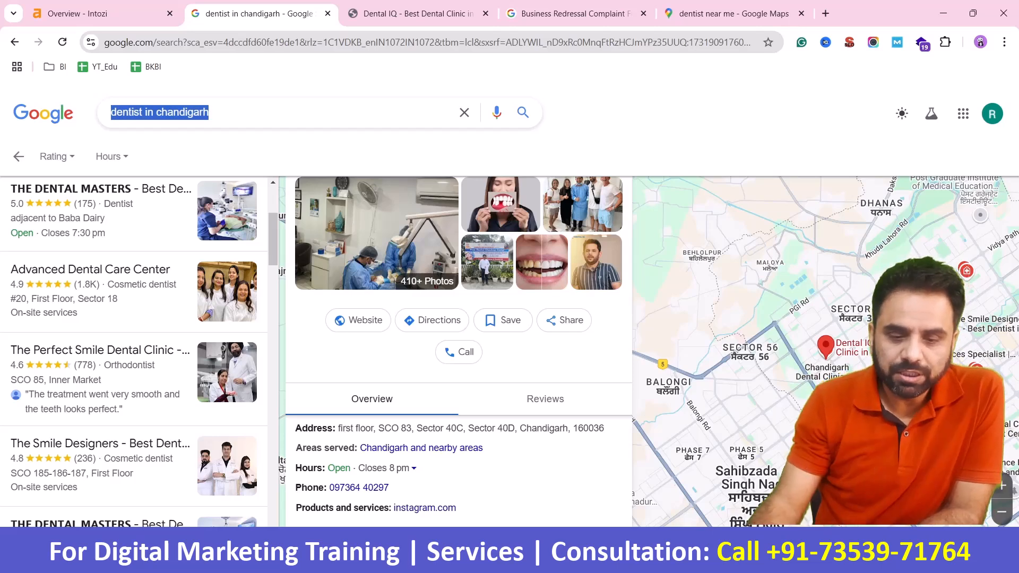
- Compare the keyword phrases in the Dental IQ listing's name with the business name on its website
{"action": "scroll", "coordinate": [459, 318], "scroll_direction": "up", "scroll_amount": 3}
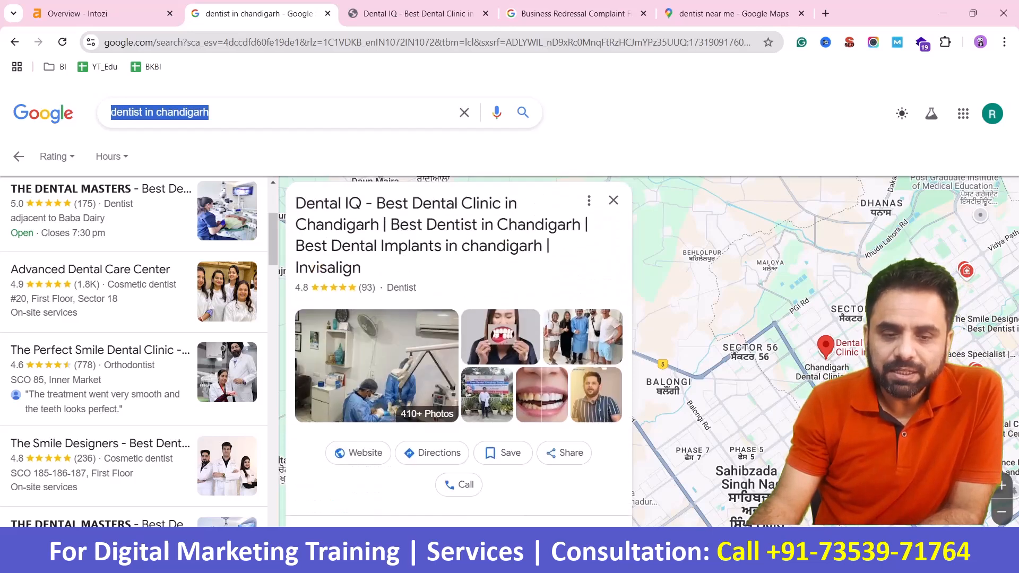
{"action": "left_click_drag", "start_coordinate": [296, 203], "coordinate": [379, 225]}
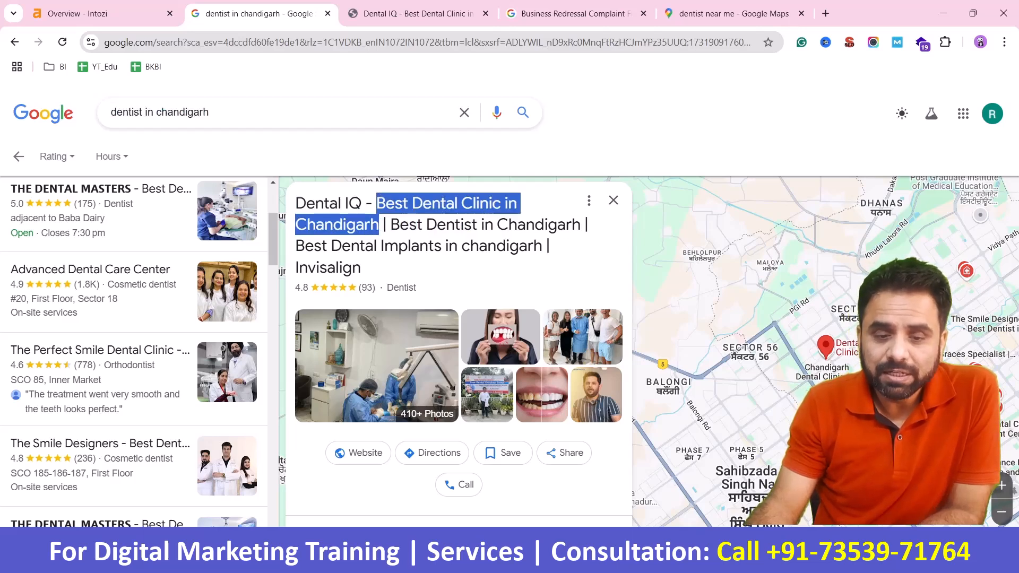
{"action": "left_click_drag", "start_coordinate": [391, 224], "coordinate": [545, 224]}
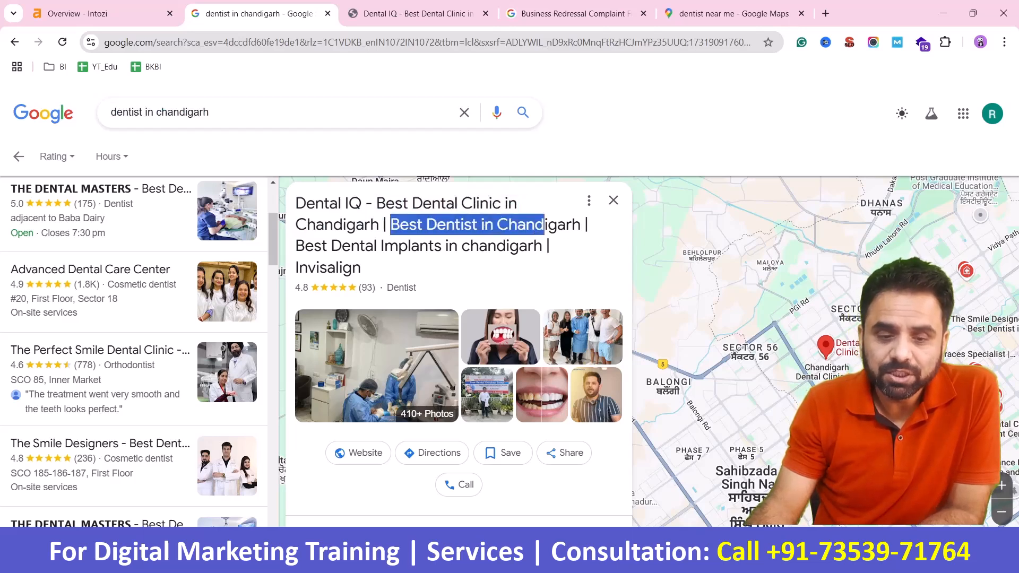
{"action": "left_click_drag", "start_coordinate": [296, 246], "coordinate": [529, 245]}
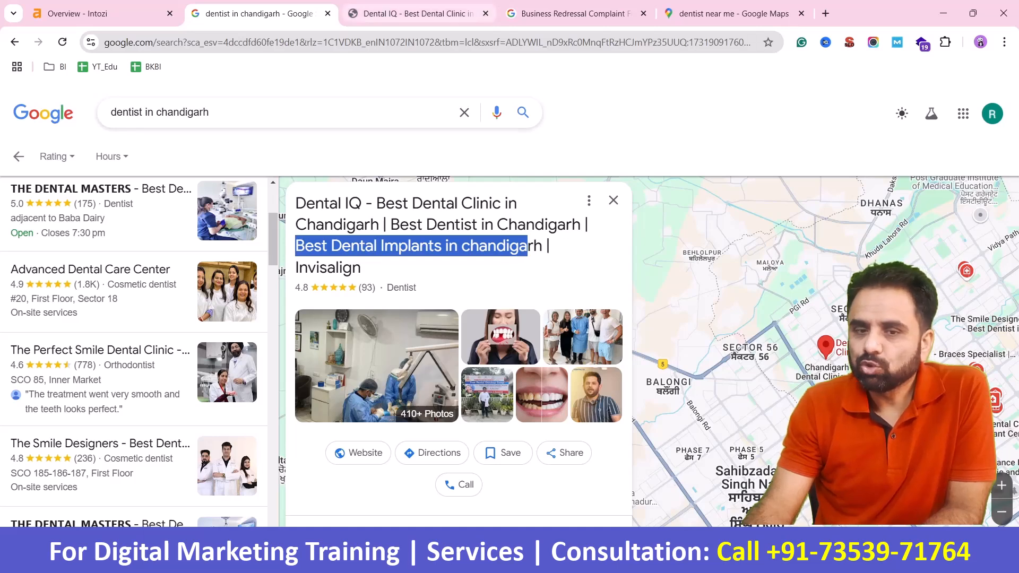
{"action": "left_click", "coordinate": [411, 13]}
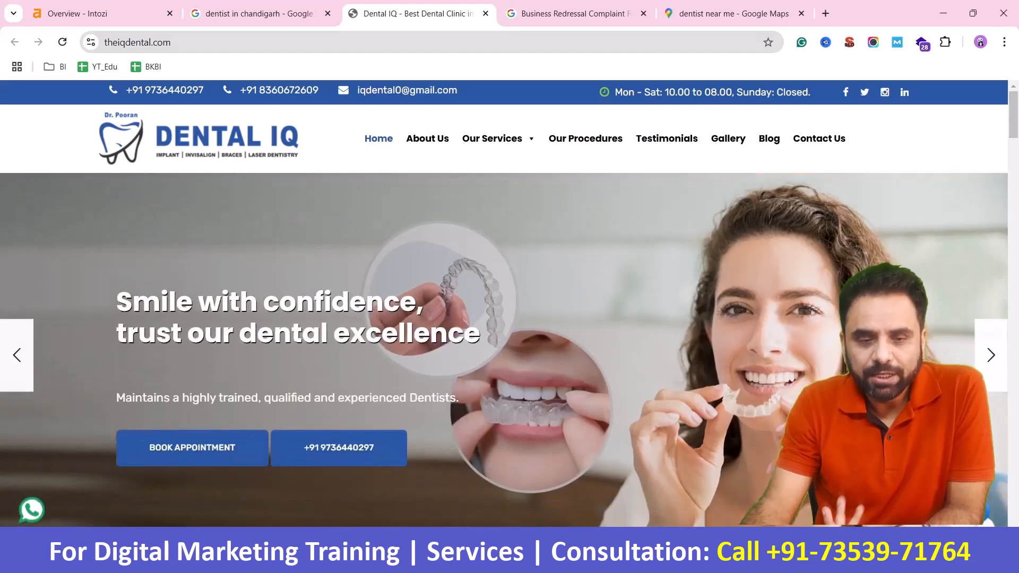
{"action": "mouse_move", "coordinate": [492, 138]}
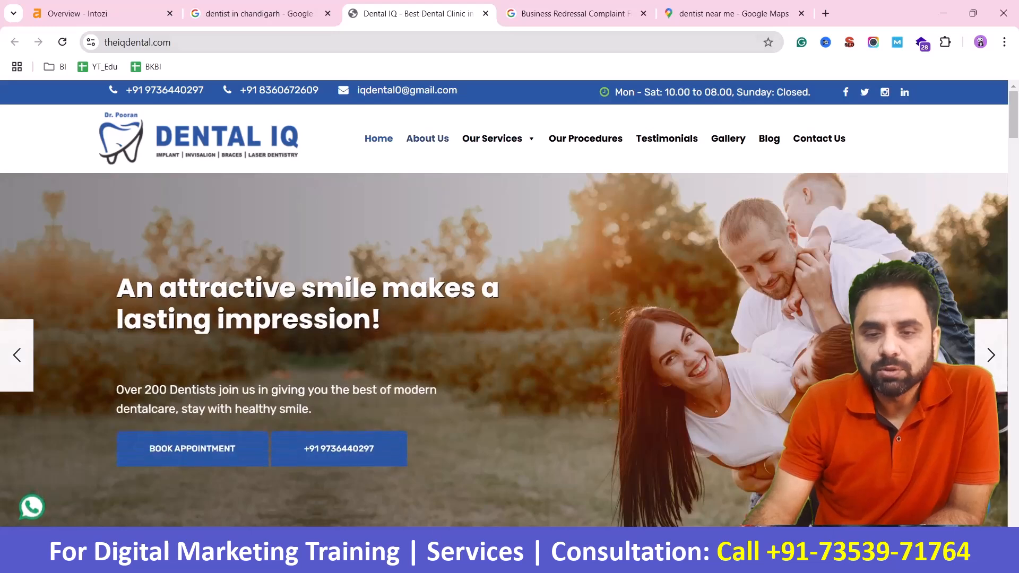
- Review the Business Redressal Complaint Form, including its introduction, contact information, malicious content and public URL fields
{"action": "key", "text": "ctrl+Tab"}
{"action": "scroll", "coordinate": [504, 326], "scroll_direction": "up", "scroll_amount": 4}
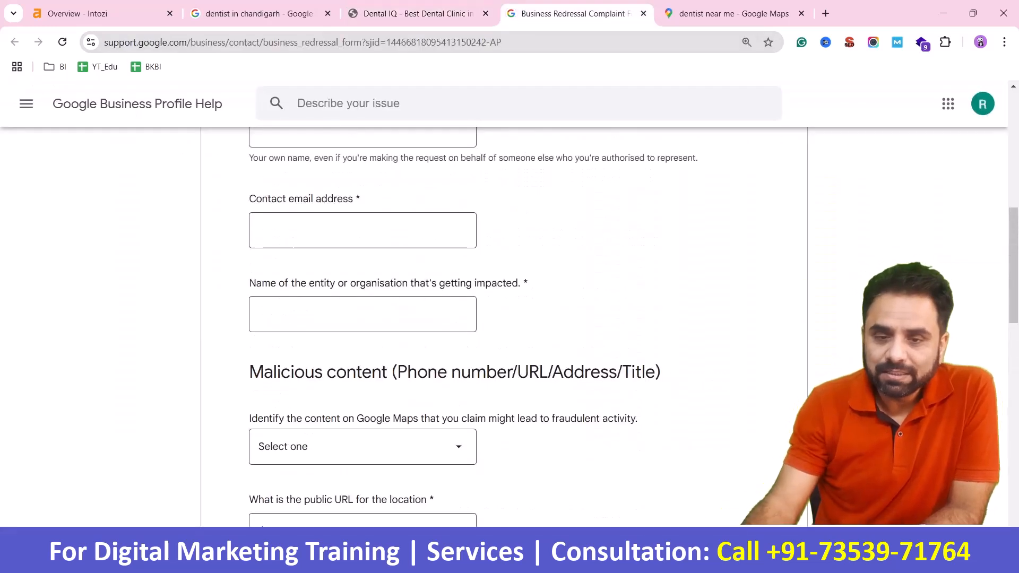
{"action": "scroll", "coordinate": [505, 326], "scroll_direction": "up", "scroll_amount": 5}
{"action": "scroll", "coordinate": [504, 327], "scroll_direction": "up", "scroll_amount": 3}
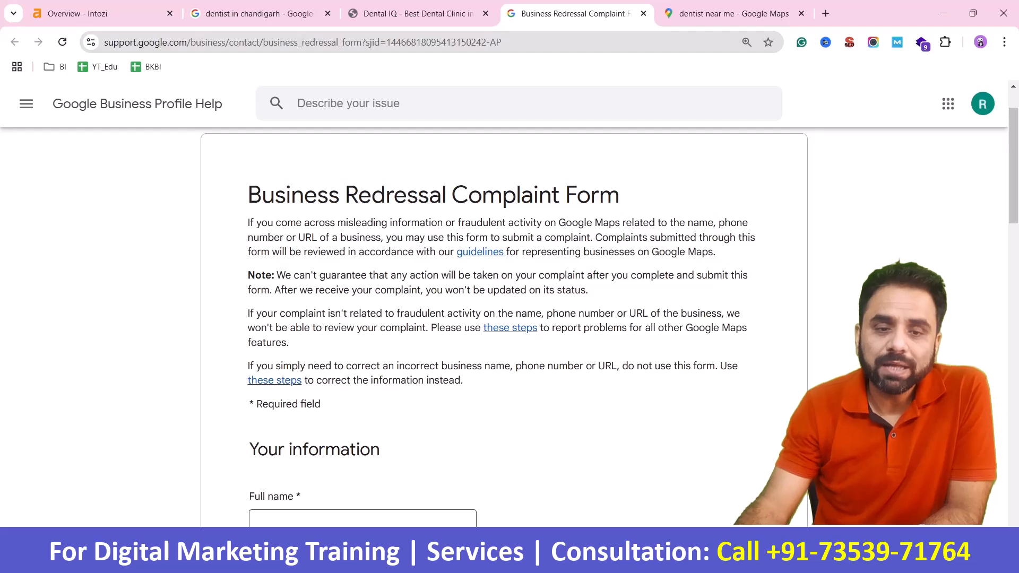
{"action": "scroll", "coordinate": [504, 318], "scroll_direction": "down", "scroll_amount": 5}
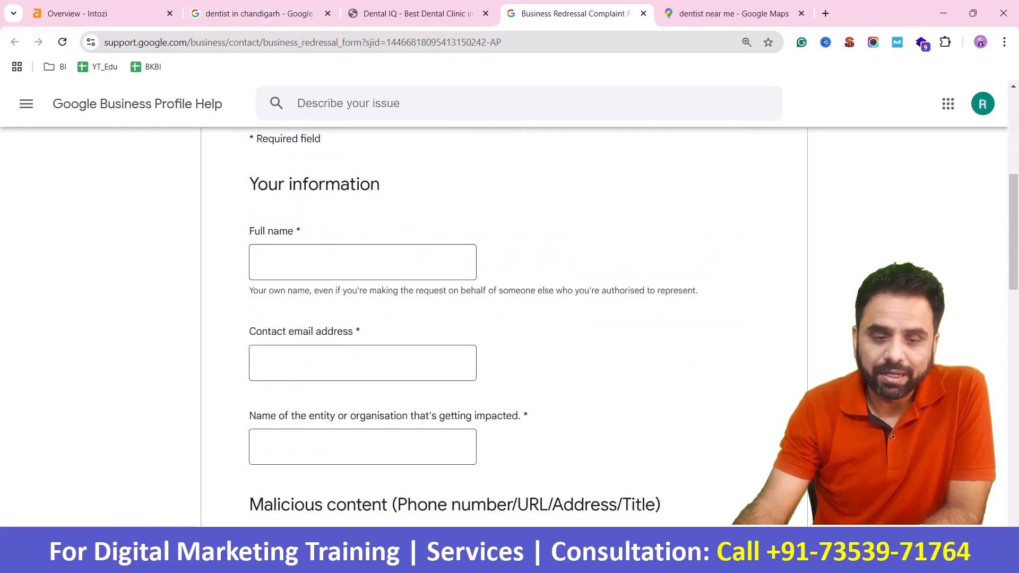
{"action": "left_click", "coordinate": [363, 263]}
{"action": "left_click", "coordinate": [363, 363]}
{"action": "scroll", "coordinate": [505, 319], "scroll_direction": "down", "scroll_amount": 12}
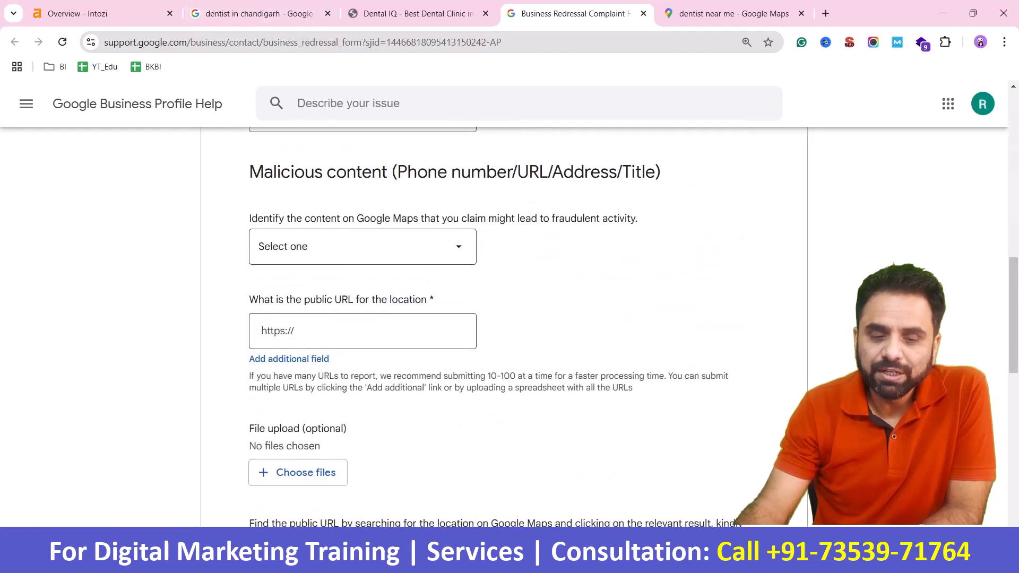
{"action": "scroll", "coordinate": [504, 318], "scroll_direction": "down", "scroll_amount": 4}
{"action": "scroll", "coordinate": [504, 318], "scroll_direction": "up", "scroll_amount": 15}
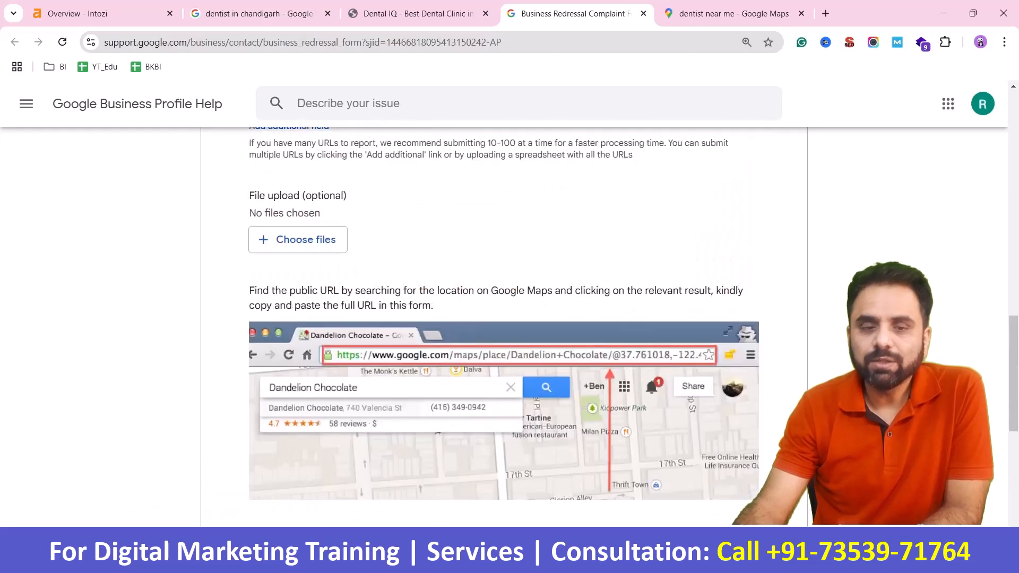
{"action": "scroll", "coordinate": [505, 318], "scroll_direction": "up", "scroll_amount": 10}
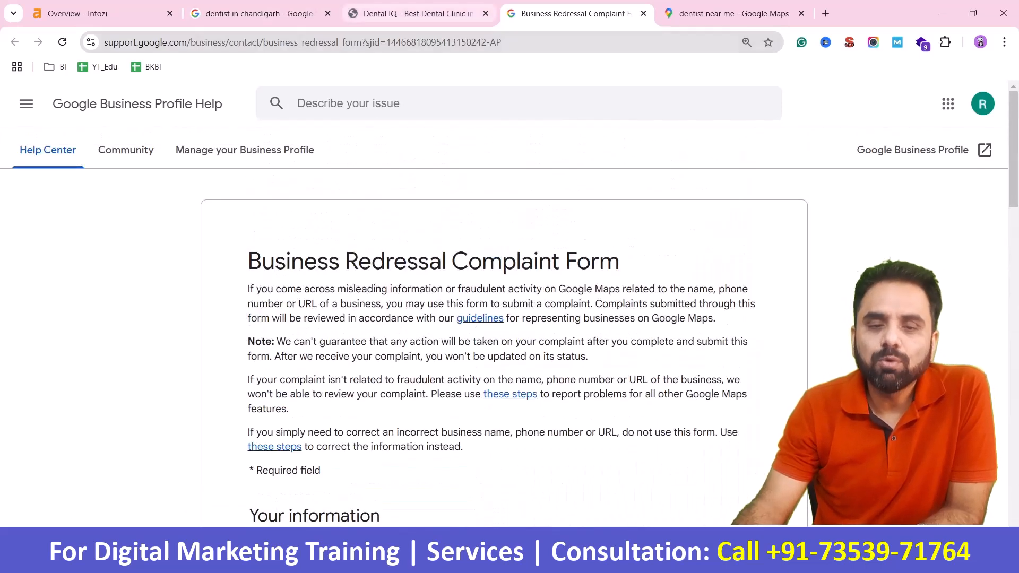
- Return to the "dentist in chandigarh" listing, and browse the "dentist near me" results on Google Maps
{"action": "left_click", "coordinate": [414, 14]}
{"action": "left_click", "coordinate": [255, 13]}
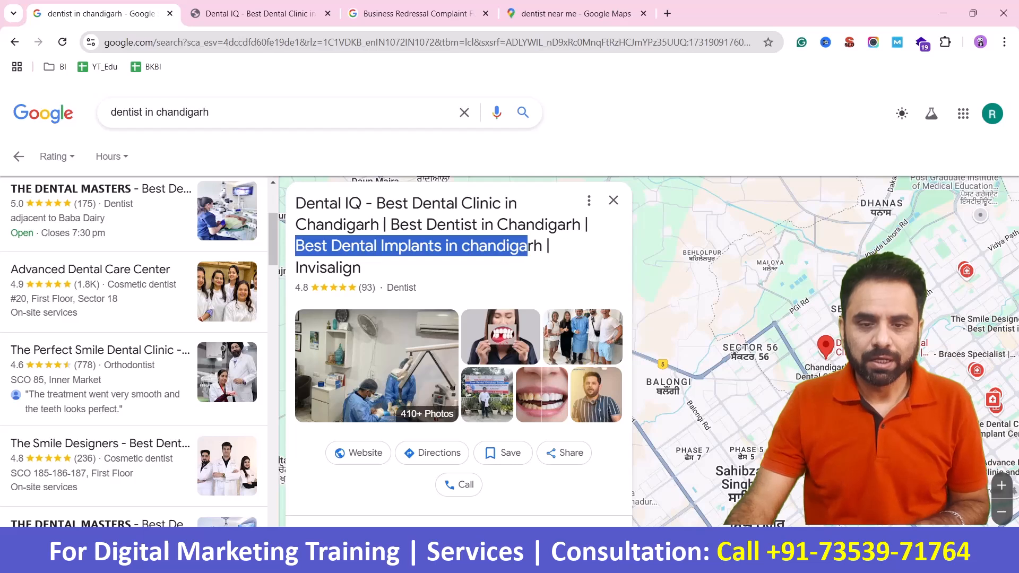
{"action": "left_click", "coordinate": [576, 13]}
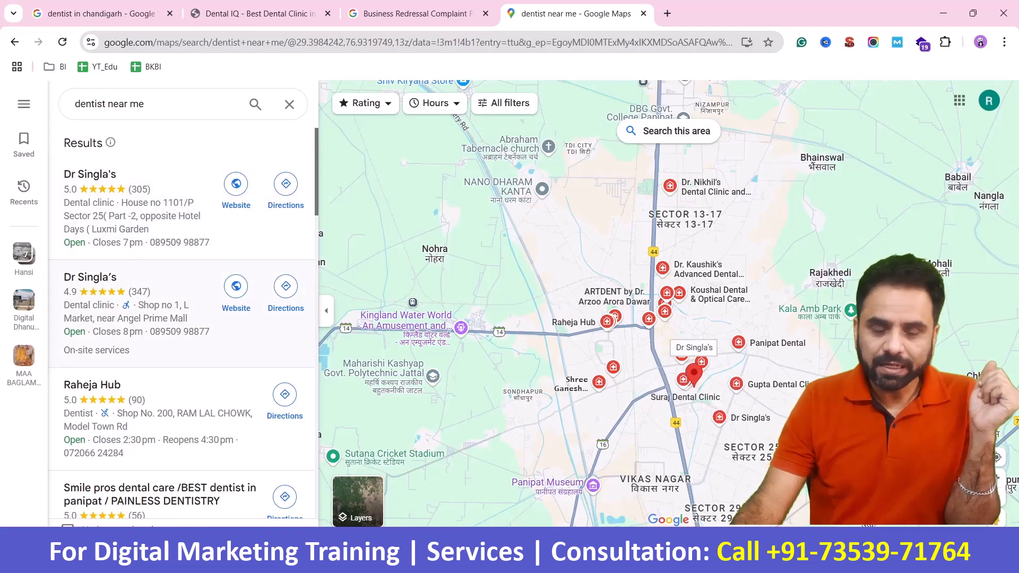
{"action": "scroll", "coordinate": [180, 318], "scroll_direction": "down", "scroll_amount": 1}
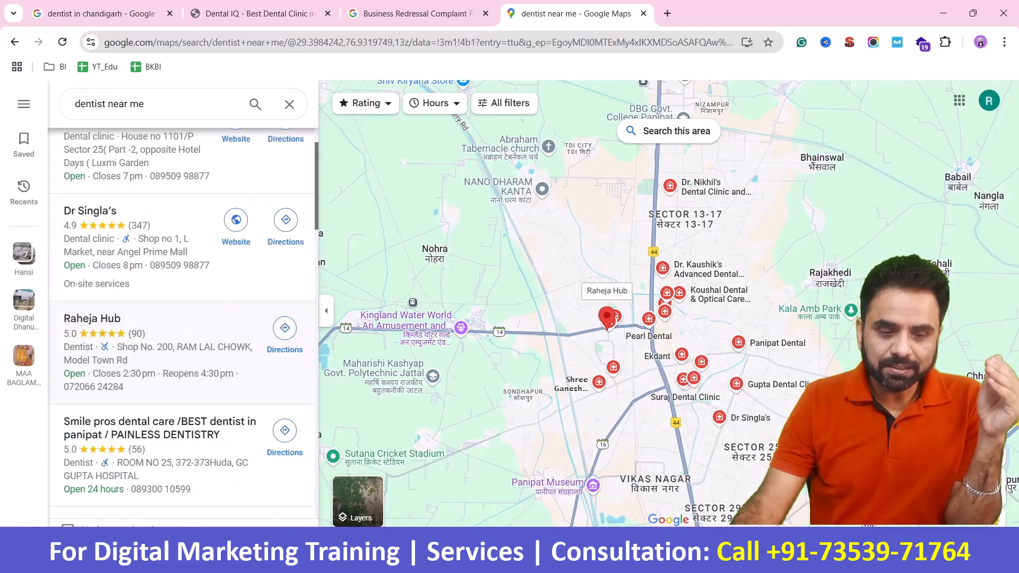
- Compare the business names, ratings and opening hours of further clinics in the "dentist near me" results
{"action": "scroll", "coordinate": [181, 351], "scroll_direction": "down", "scroll_amount": 3}
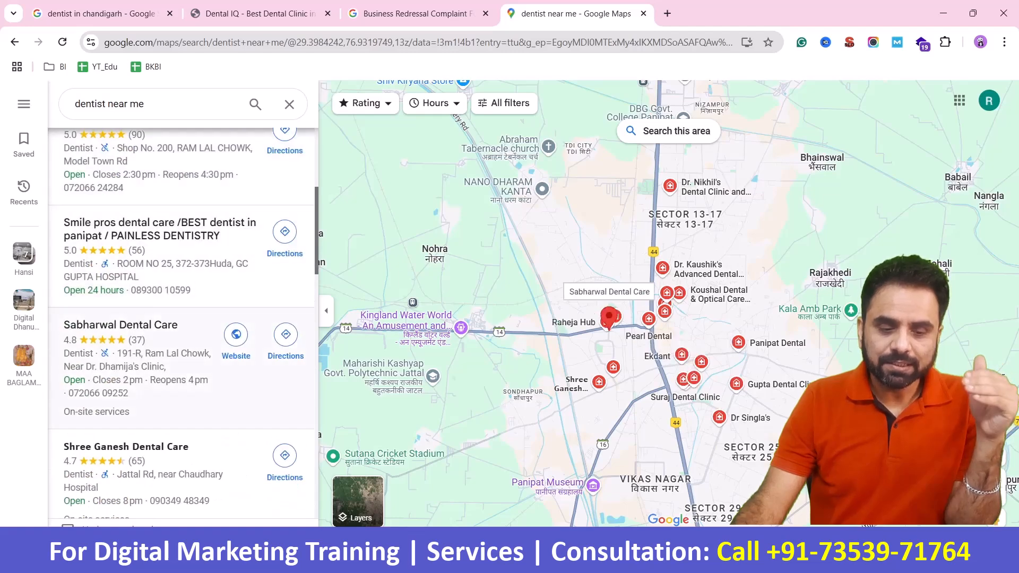
{"action": "scroll", "coordinate": [180, 339], "scroll_direction": "up", "scroll_amount": 4}
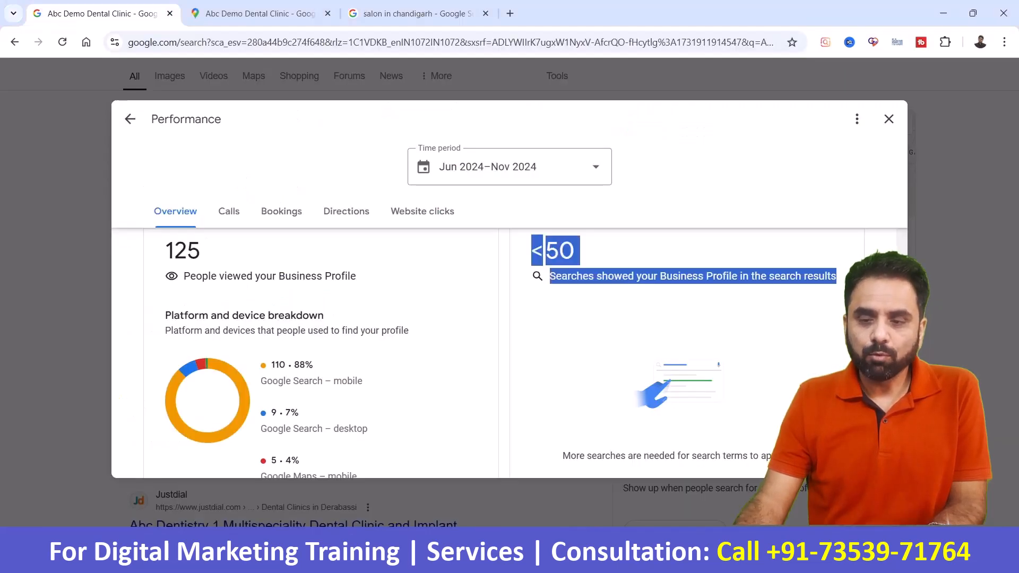
- Close the demo clinic's Performance report and switch to the "salon in chandigarh" search results
{"action": "key", "text": "Escape"}
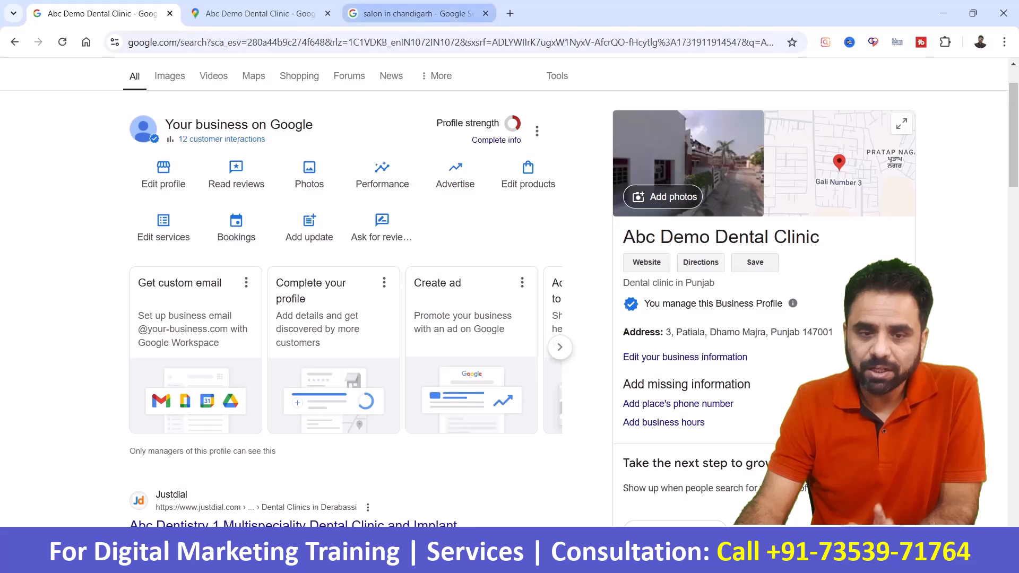
{"action": "left_click", "coordinate": [411, 13]}
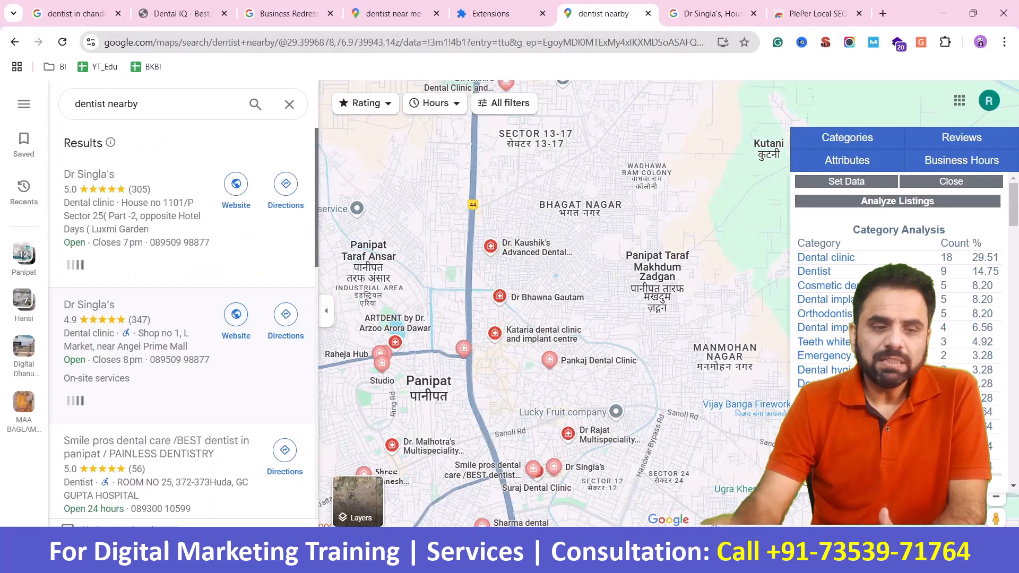
- Rerun the "dentist nearby" search on Google Maps, and highlight the average rating and average reviews in the Reviews Analysis
{"action": "left_click_drag", "start_coordinate": [138, 104], "coordinate": [74, 104]}
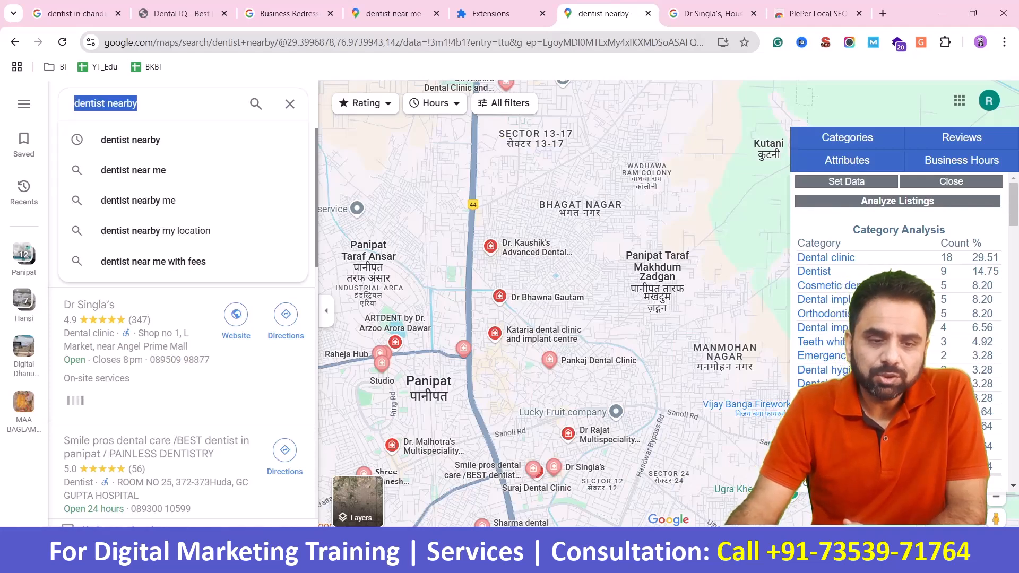
{"action": "key", "text": "Return"}
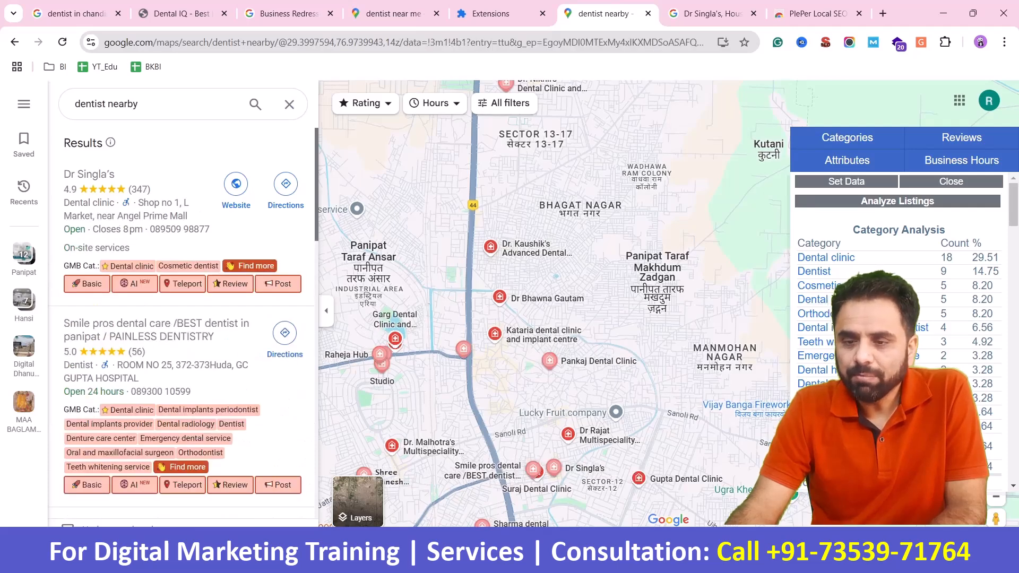
{"action": "scroll", "coordinate": [897, 255], "scroll_direction": "down", "scroll_amount": 6}
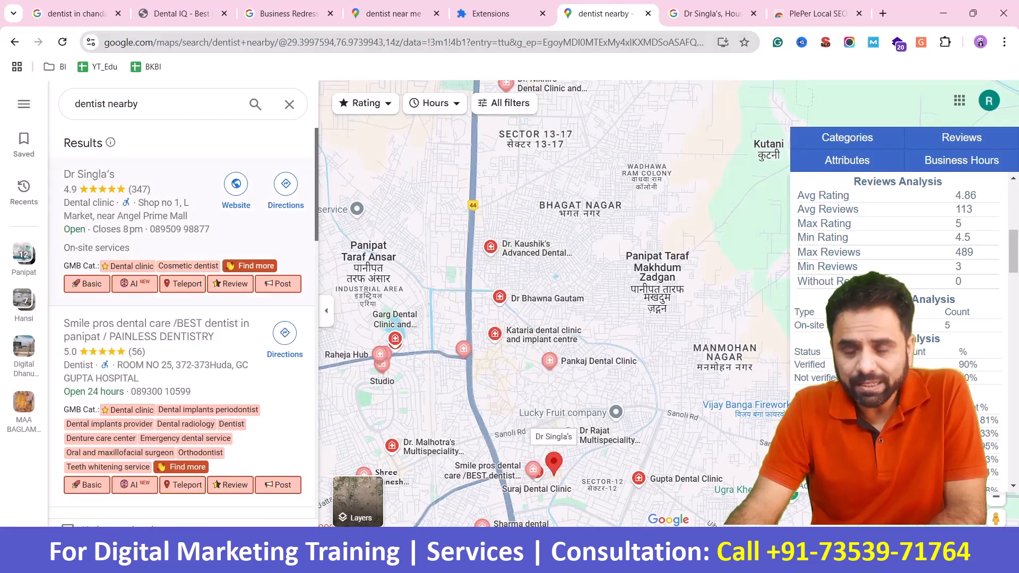
{"action": "mouse_move", "coordinate": [368, 256]}
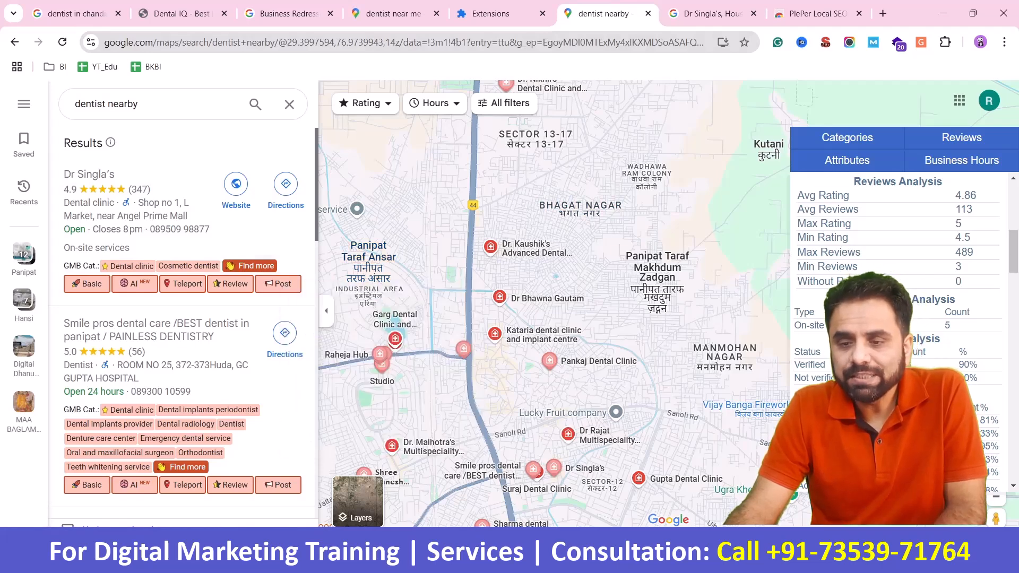
{"action": "left_click_drag", "start_coordinate": [955, 195], "coordinate": [977, 195]}
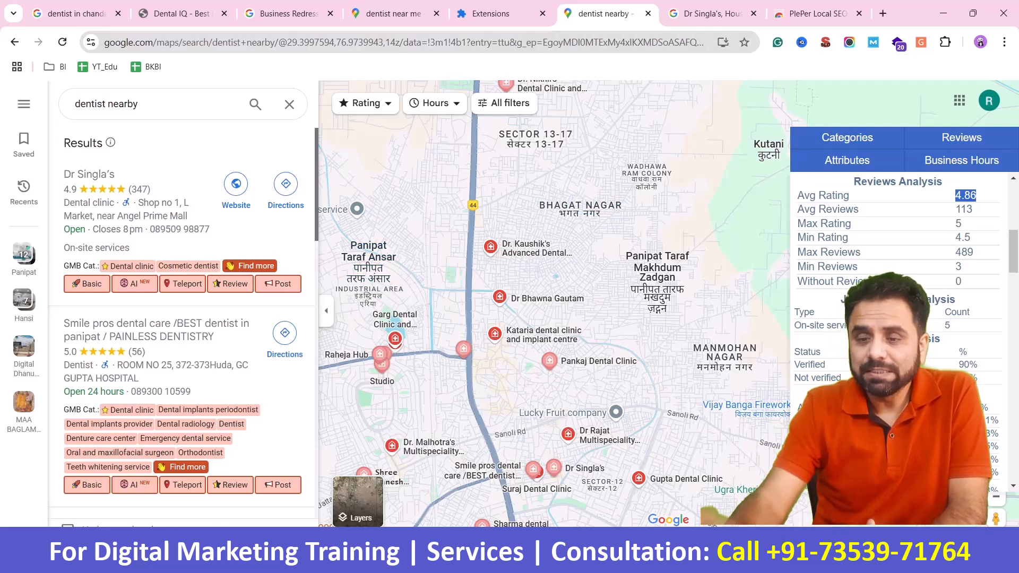
{"action": "left_click_drag", "start_coordinate": [955, 209], "coordinate": [973, 209]}
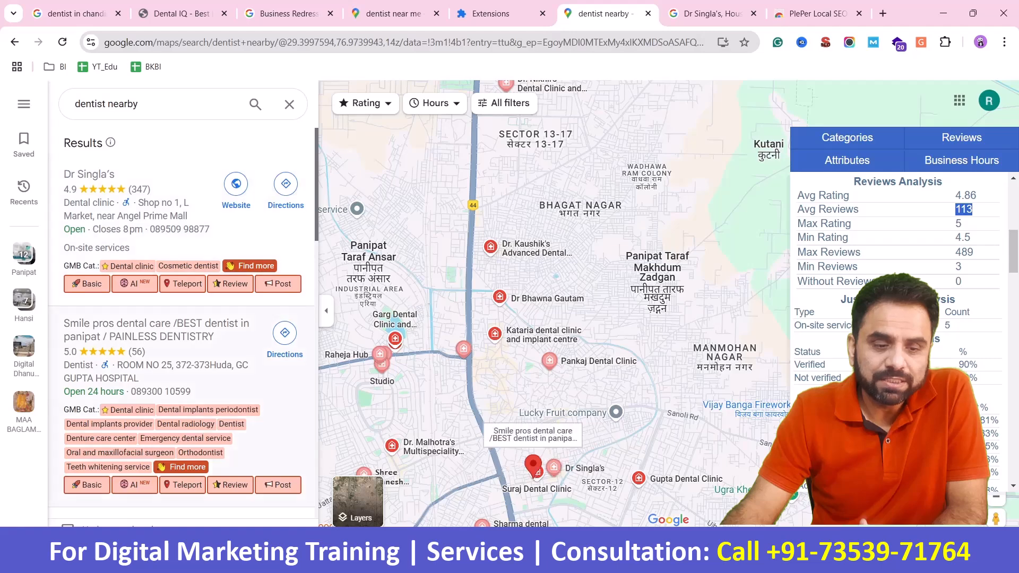
- Compare the ratings of the "dentist nearby" listings with the maximum rating, minimum rating and maximum reviews in the Reviews Analysis
{"action": "scroll", "coordinate": [181, 372], "scroll_direction": "down", "scroll_amount": 6}
{"action": "scroll", "coordinate": [180, 330], "scroll_direction": "down", "scroll_amount": 6}
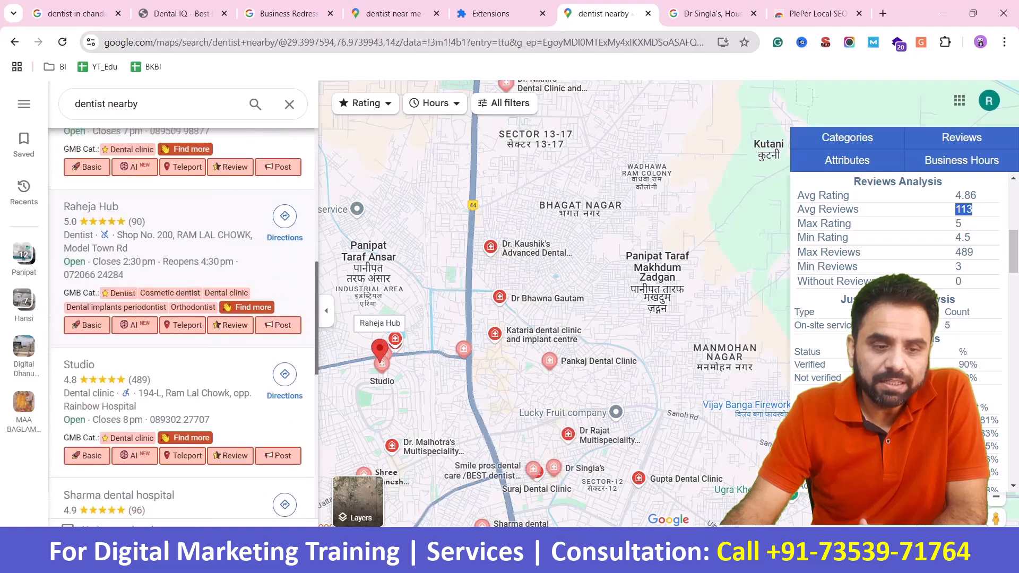
{"action": "scroll", "coordinate": [181, 329], "scroll_direction": "up", "scroll_amount": 5}
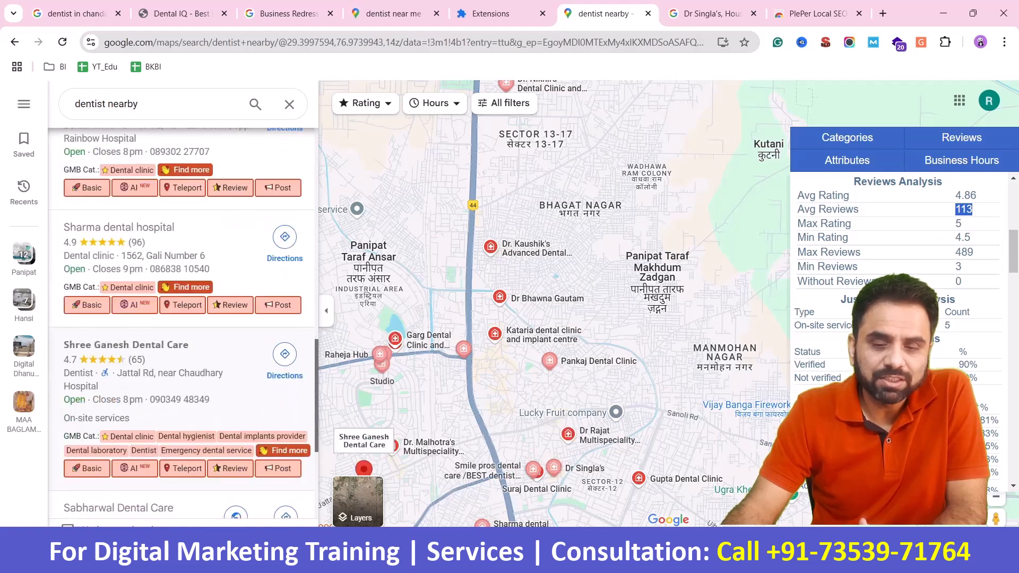
{"action": "scroll", "coordinate": [897, 318], "scroll_direction": "down", "scroll_amount": 8}
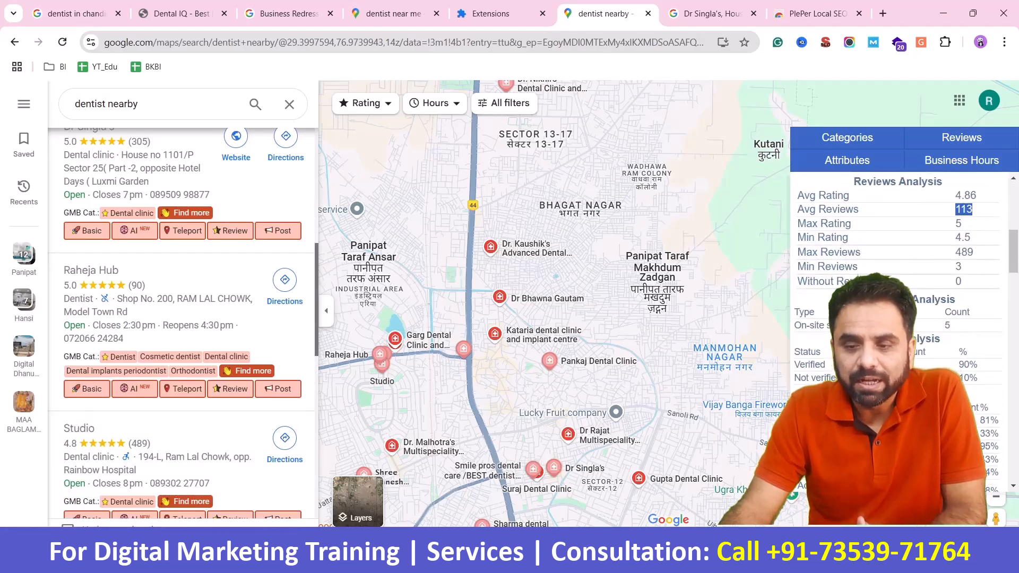
{"action": "double_click", "coordinate": [958, 224]}
{"action": "double_click", "coordinate": [962, 238]}
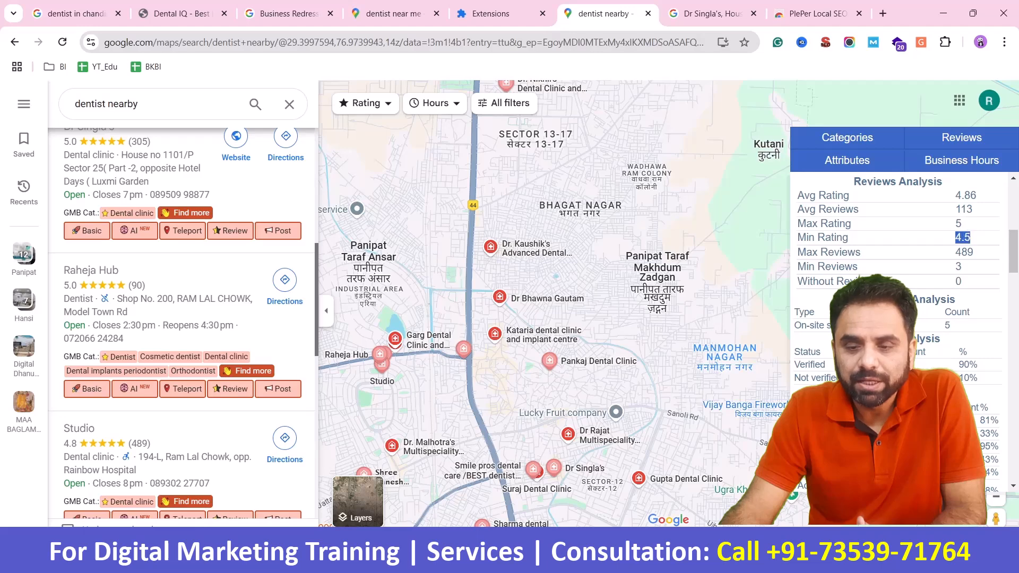
{"action": "left_click_drag", "start_coordinate": [955, 252], "coordinate": [967, 253]}
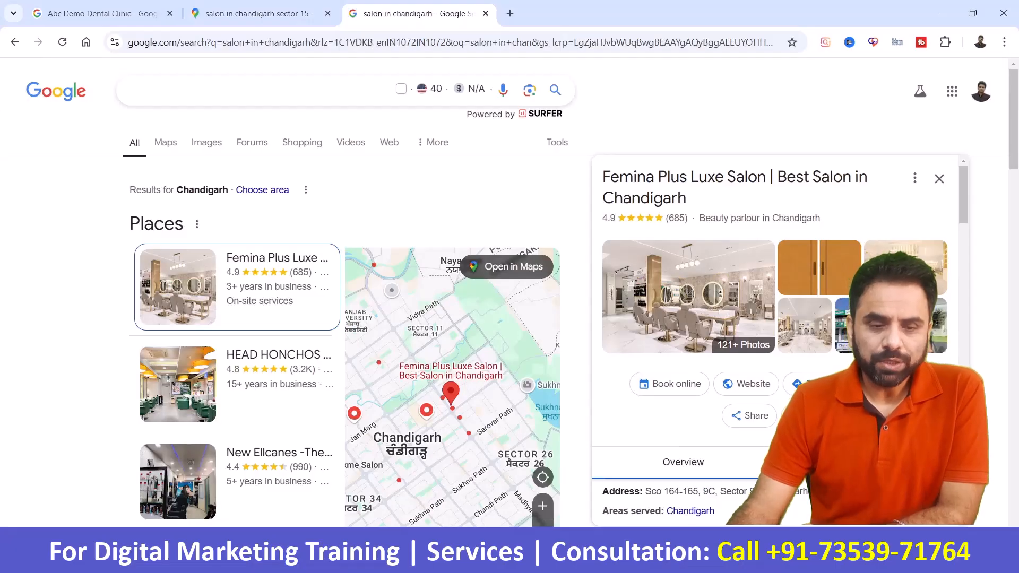
- Review the opening hours and browse the product carousel in the Femina Plus Luxe Salon business profile
{"action": "scroll", "coordinate": [775, 340], "scroll_direction": "down", "scroll_amount": 4}
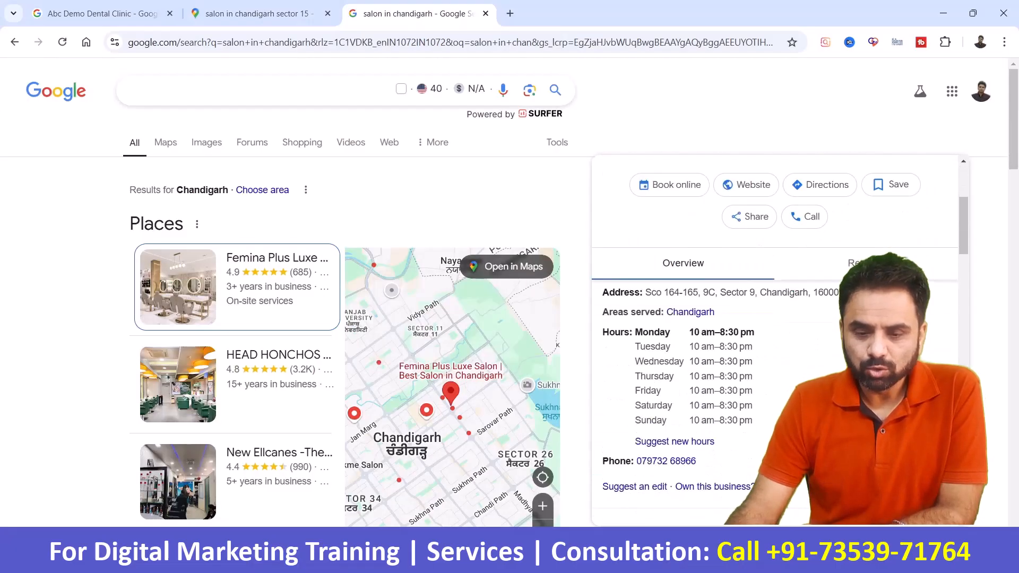
{"action": "scroll", "coordinate": [775, 339], "scroll_direction": "down", "scroll_amount": 5}
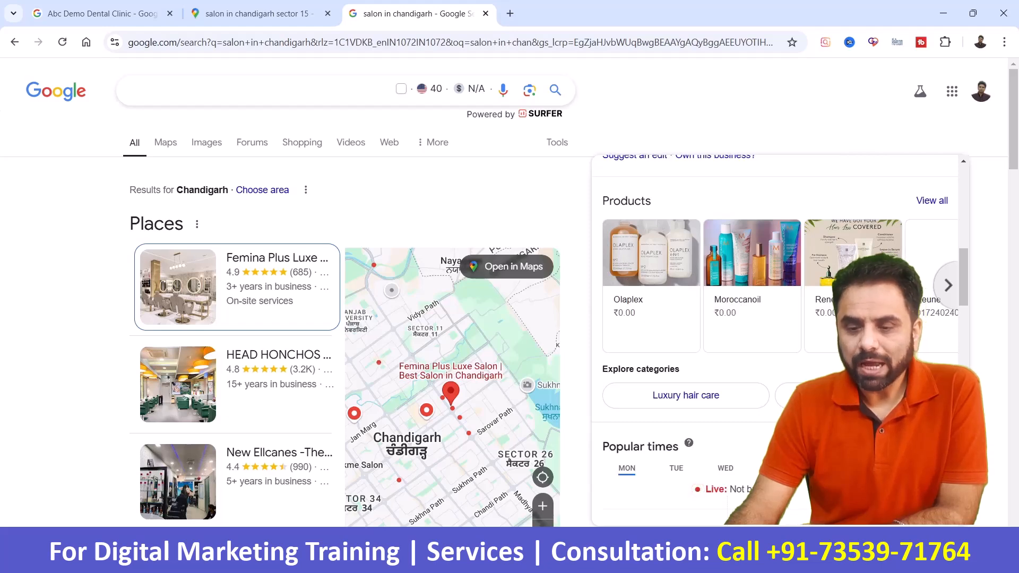
{"action": "scroll", "coordinate": [775, 286], "scroll_direction": "right", "scroll_amount": 5}
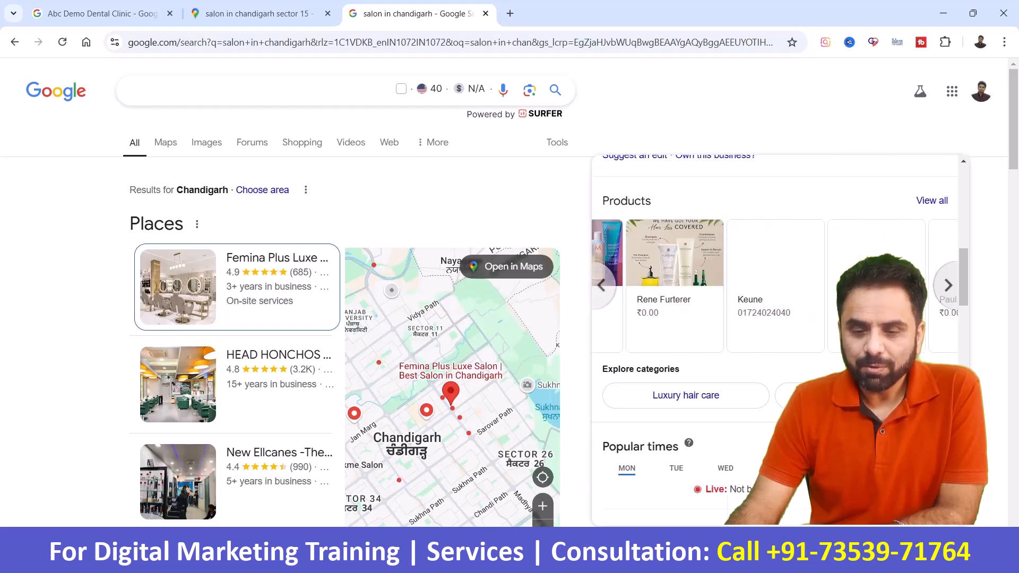
{"action": "scroll", "coordinate": [775, 287], "scroll_direction": "right", "scroll_amount": 1}
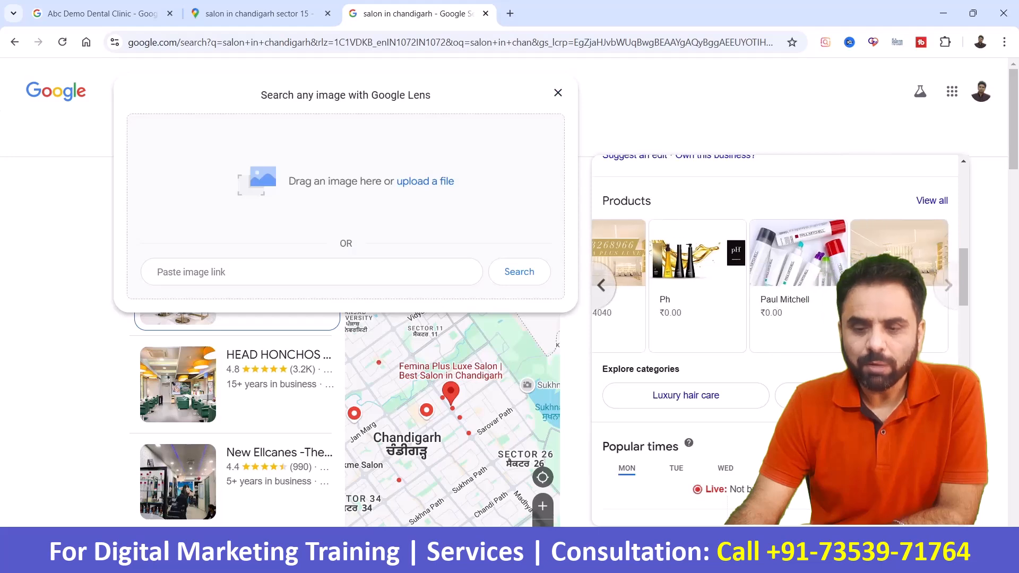
{"action": "key", "text": "Escape"}
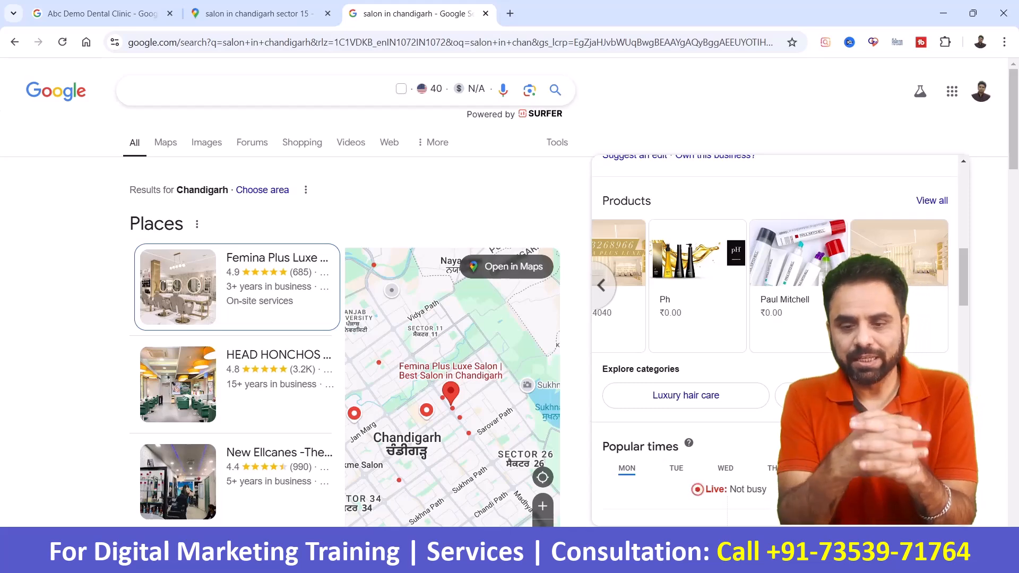
- Find the posted updates in the Femina Plus Luxe Salon profile and open the full list of updates
{"action": "scroll", "coordinate": [775, 340], "scroll_direction": "up", "scroll_amount": 5}
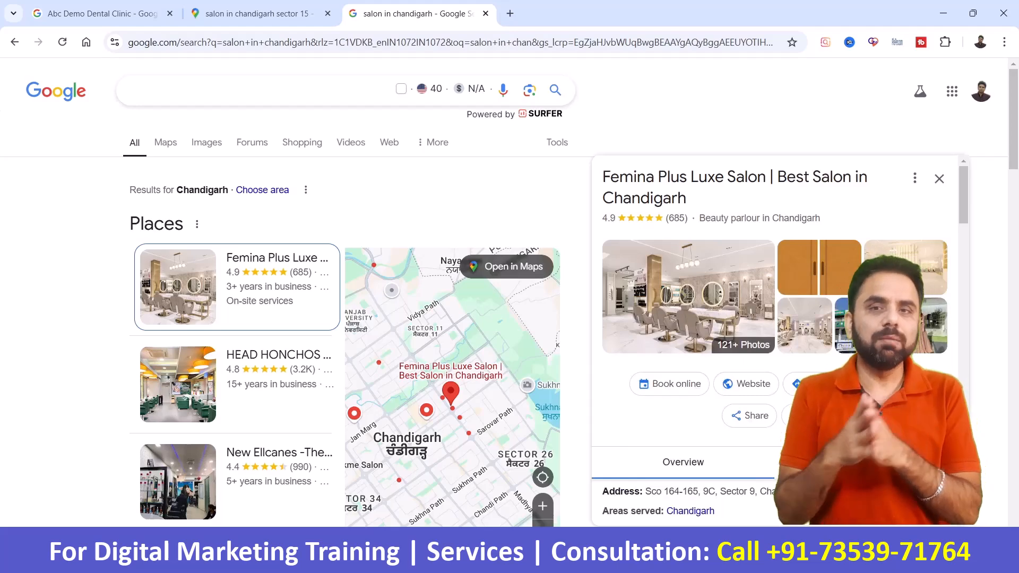
{"action": "scroll", "coordinate": [775, 339], "scroll_direction": "down", "scroll_amount": 10}
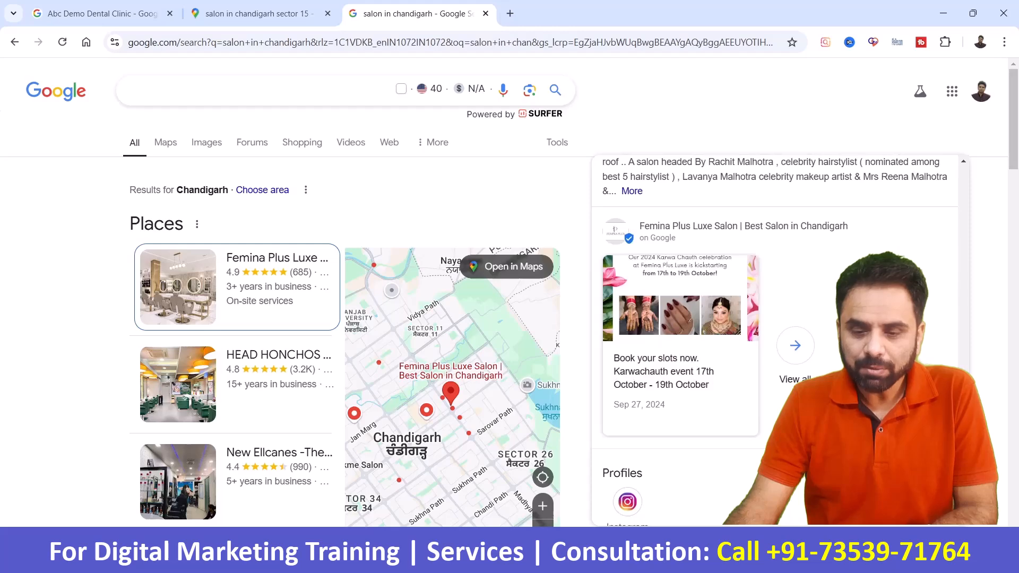
{"action": "left_click", "coordinate": [796, 345]}
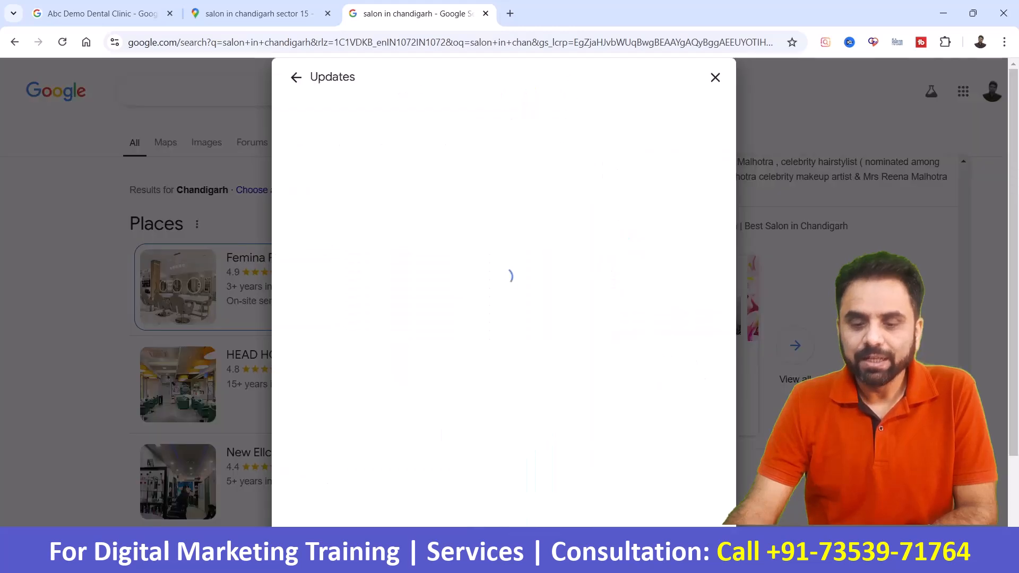